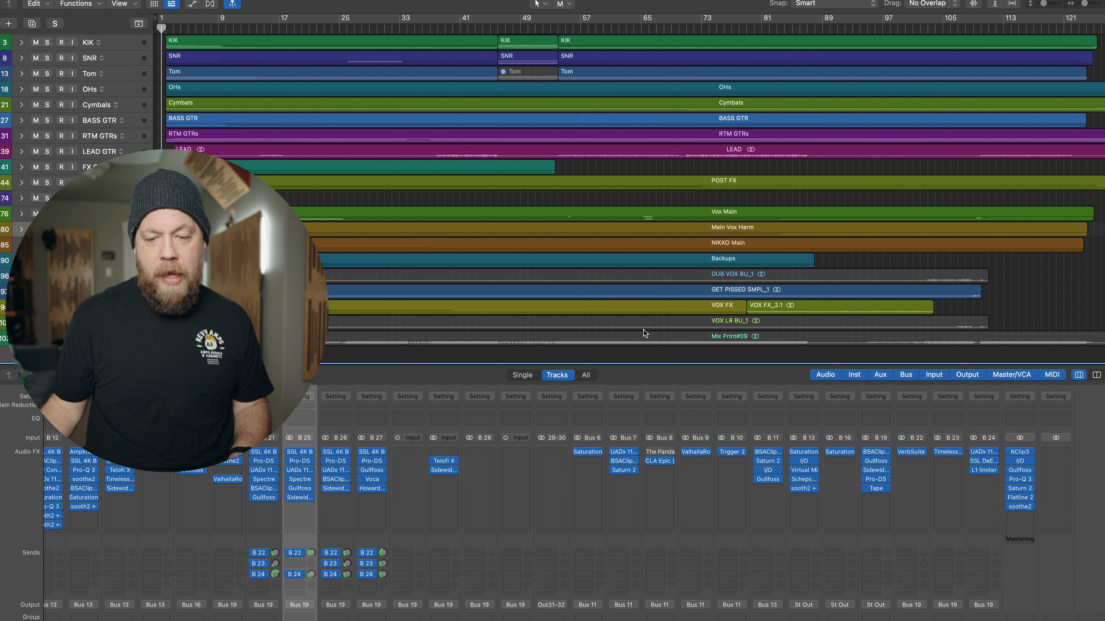
pyautogui.moveTo(1009, 472)
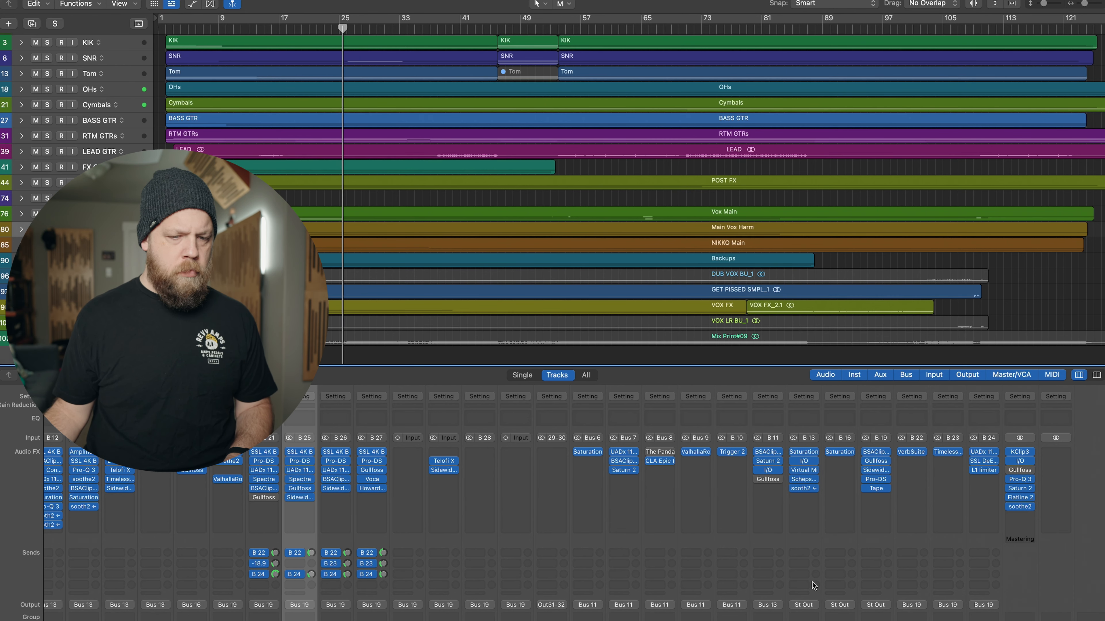
pyautogui.scroll(-5, 809, 568)
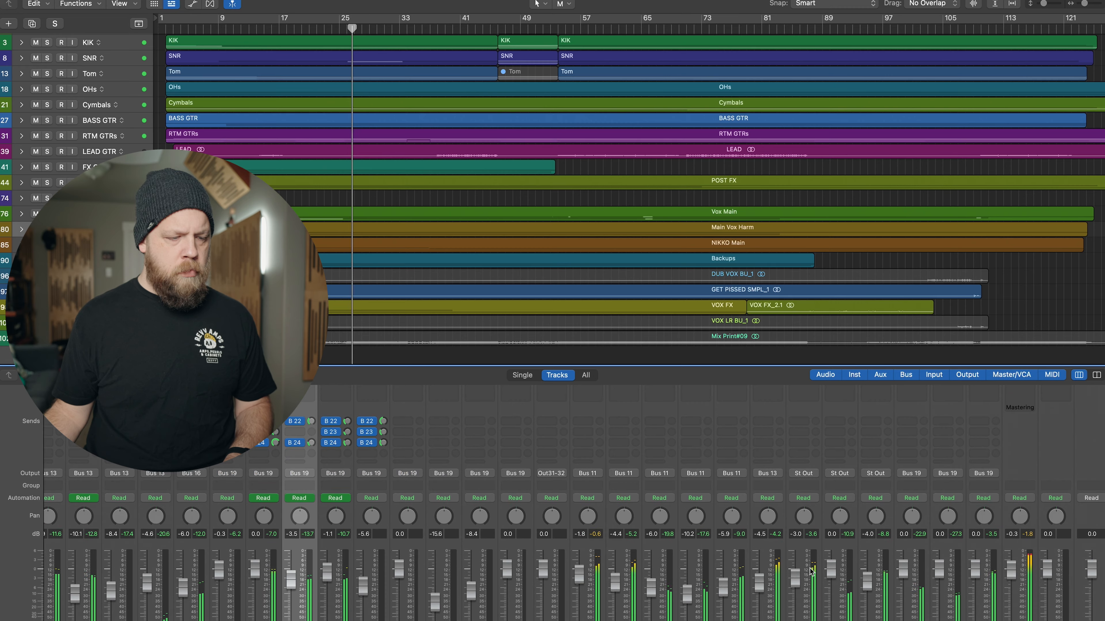
pyautogui.scroll(5, 809, 569)
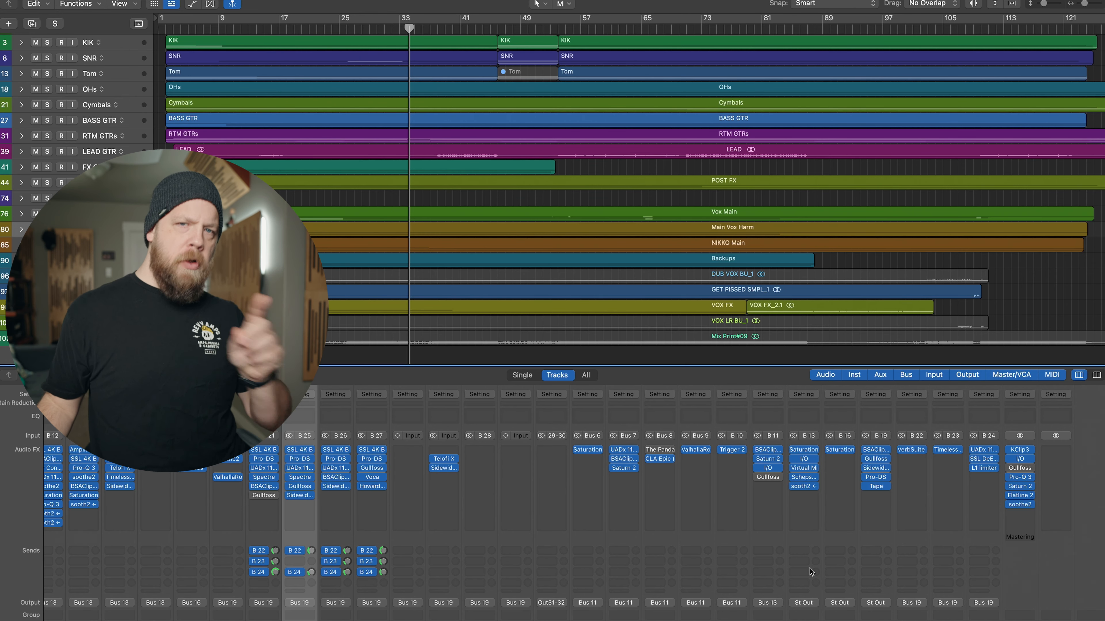
# - Select the Vox Main channel, open and enable its Gullfoss plug-in, and engage Gullfoss's own bypass
pyautogui.scroll(-5, 810, 571)
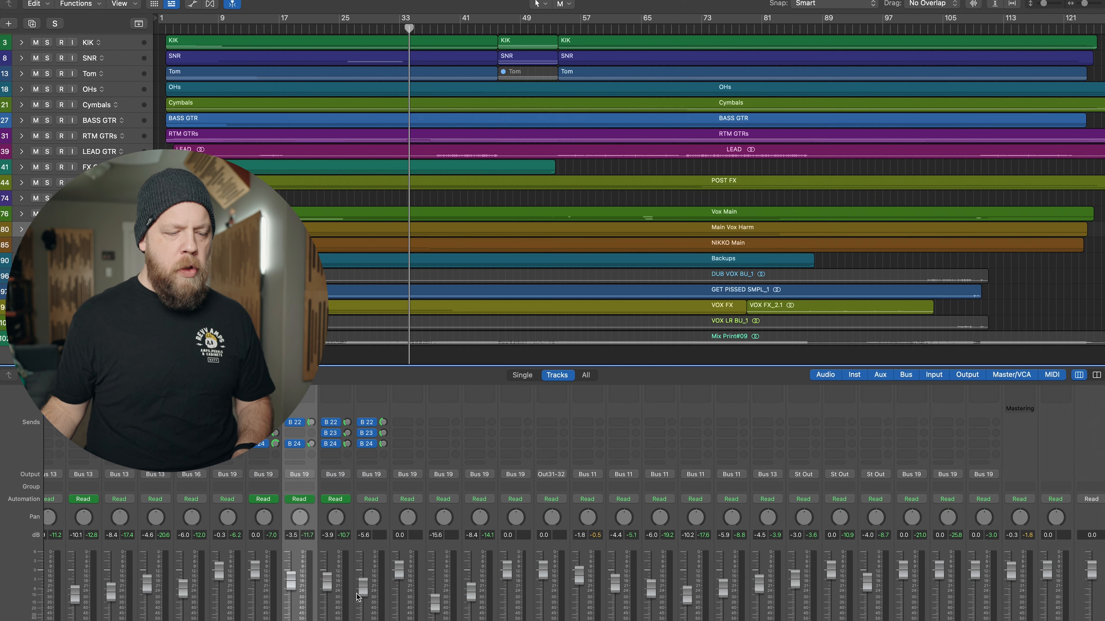
pyautogui.click(101, 213)
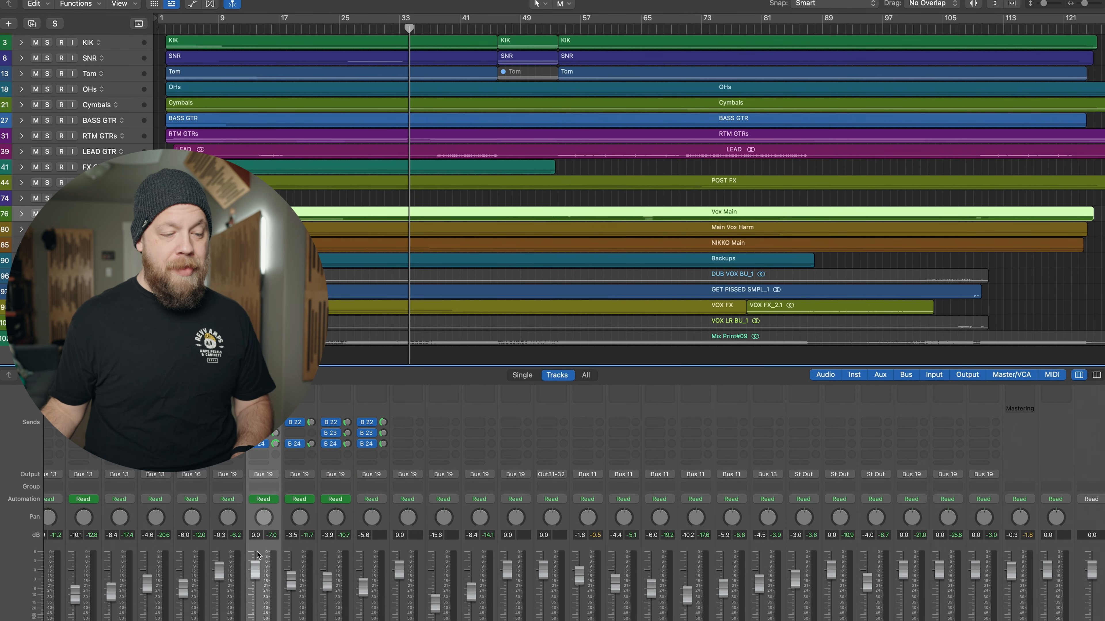
pyautogui.scroll(5, 257, 555)
pyautogui.click(264, 503)
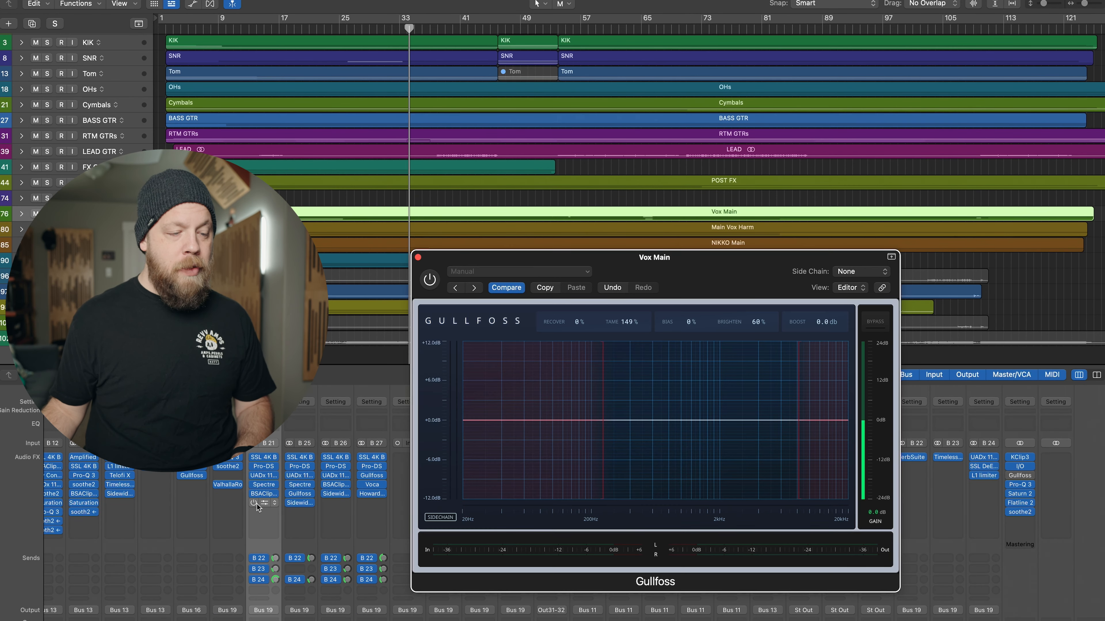
pyautogui.click(875, 322)
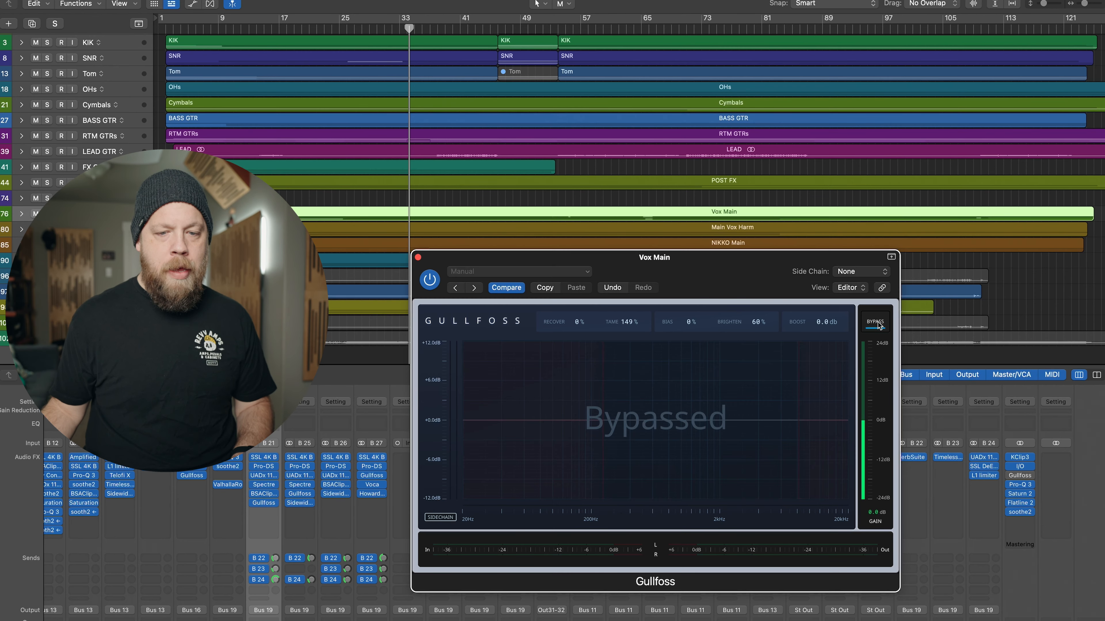
pyautogui.moveTo(784, 281); pyautogui.dragTo(775, 281)
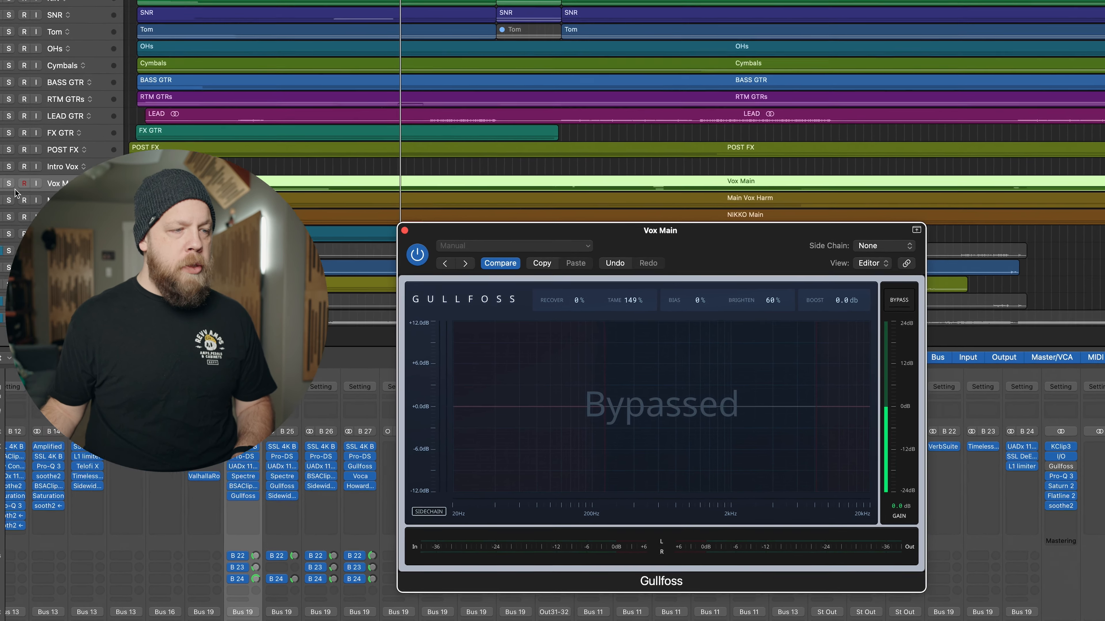
# - Solo the Vox Main stack, enlarge its tracks in the arrangement and audition the vocal with Gullfoss bypassed
pyautogui.click(46, 213)
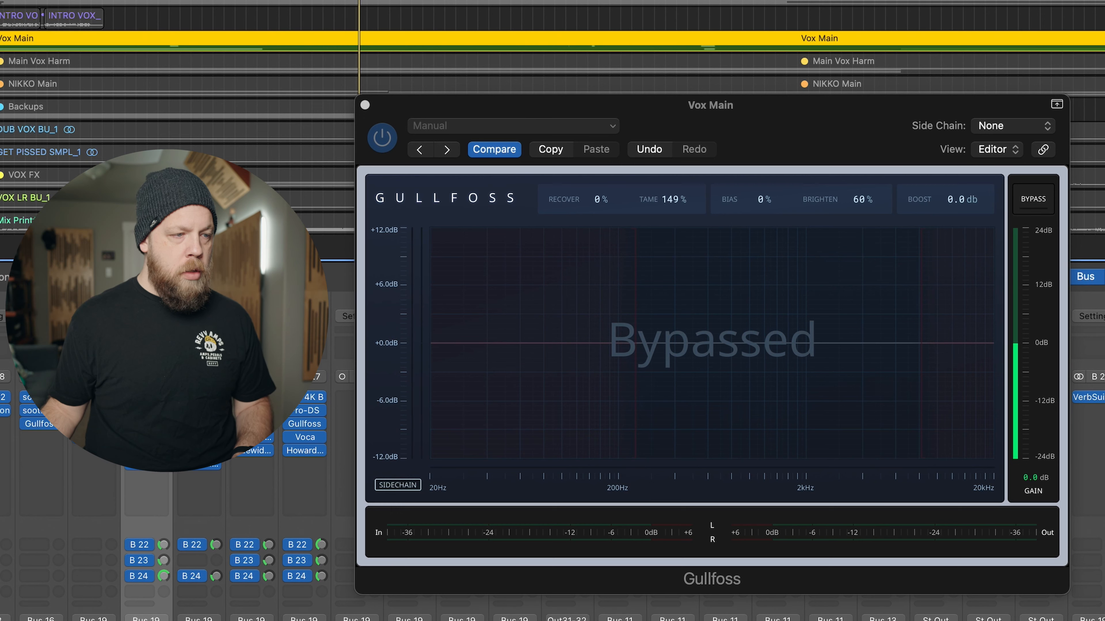
pyautogui.doubleClick(21, 38)
pyautogui.press('super+Down')
pyautogui.press('super+Down')
pyautogui.press('super+Down')
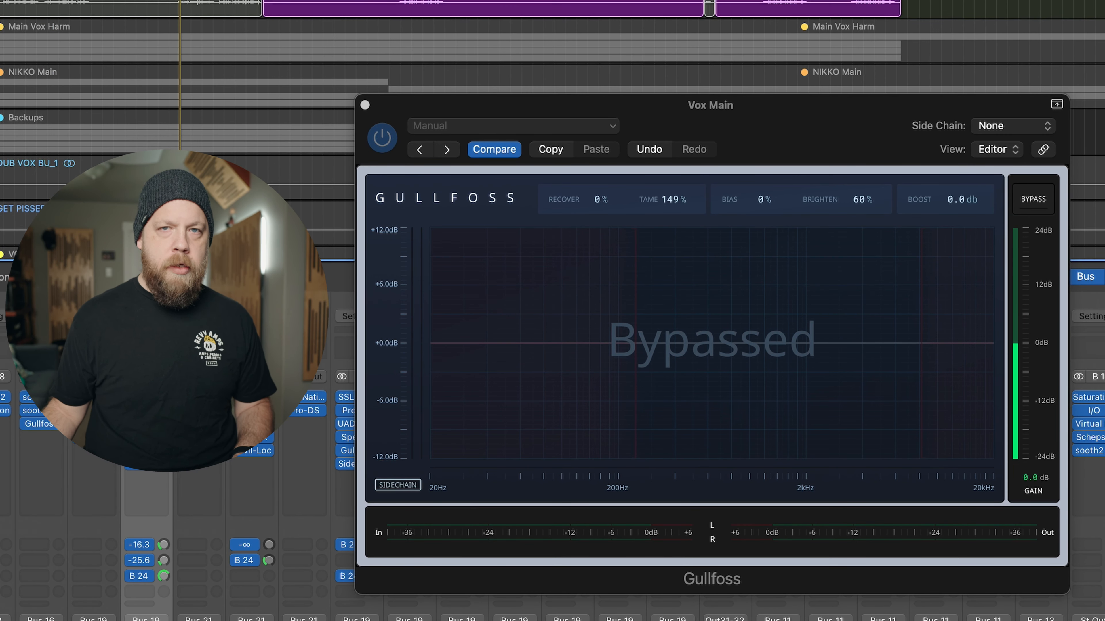
pyautogui.moveTo(794, 125); pyautogui.dragTo(735, 63)
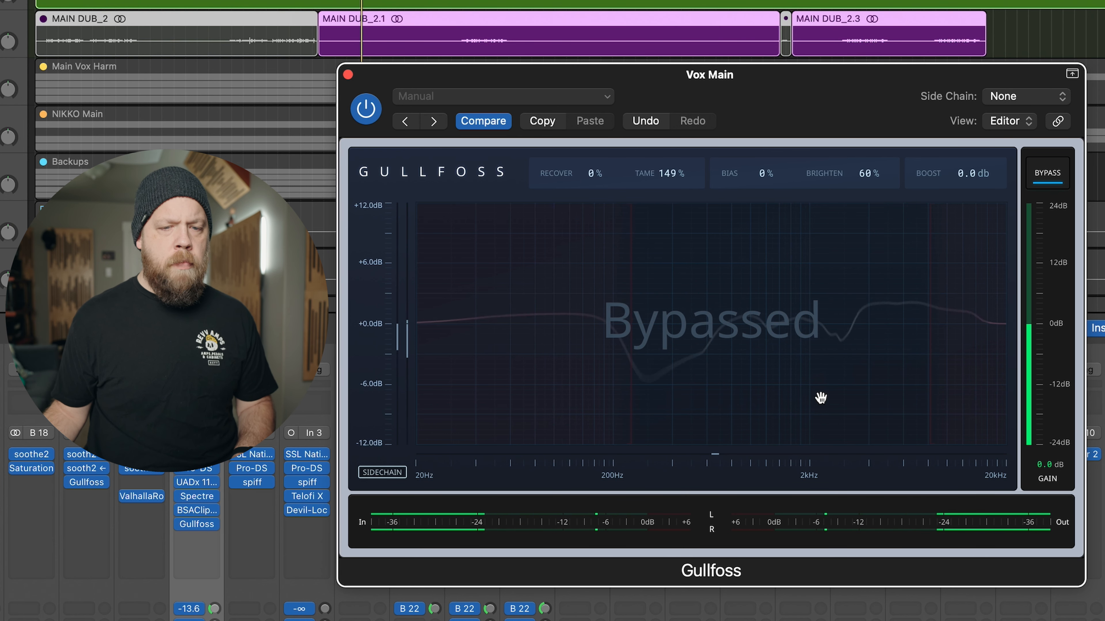
pyautogui.press('space')
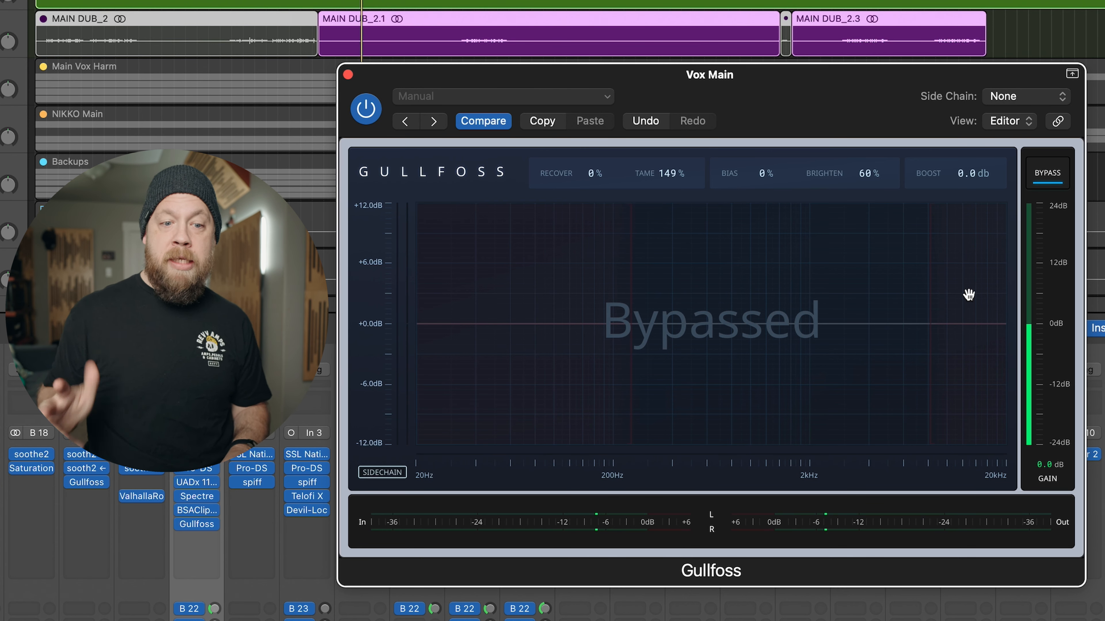
# - Disengage the Gullfoss bypass on Vox Main, raise the upper frequency limit slightly and set Brighten to 68%
pyautogui.click(1047, 182)
pyautogui.moveTo(931, 322); pyautogui.dragTo(938, 321)
pyautogui.scroll(-5, 868, 178)
pyautogui.scroll(-2, 868, 174)
pyautogui.scroll(3, 868, 174)
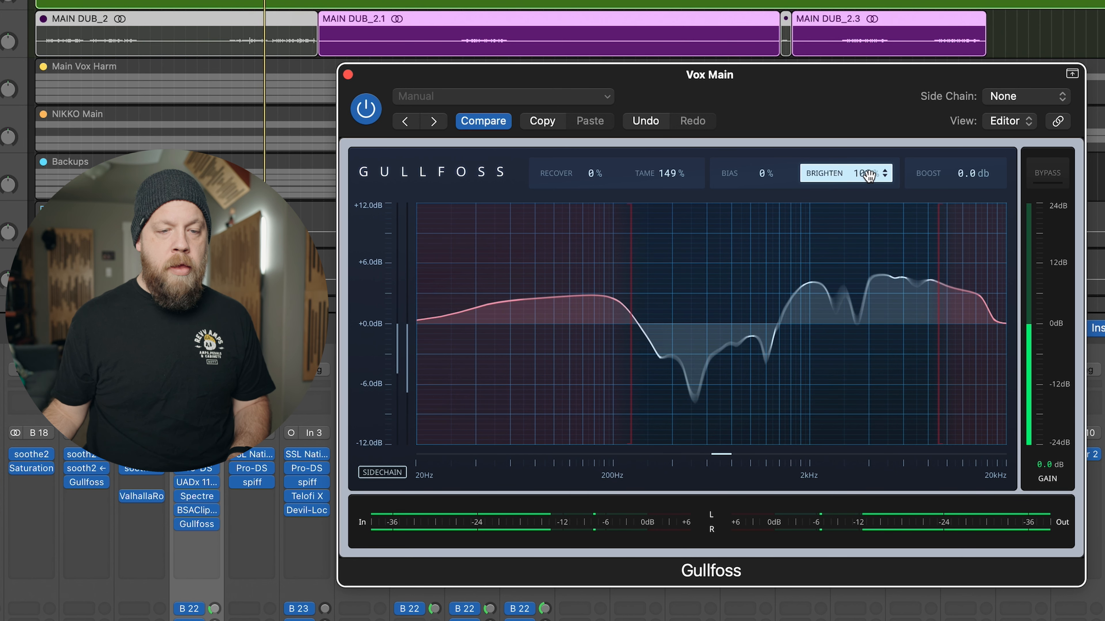
pyautogui.scroll(-5, 684, 174)
# - Set Gullfoss Recover to 57% and Tame to 92% on the Vox Main channel
pyautogui.scroll(-10, 684, 174)
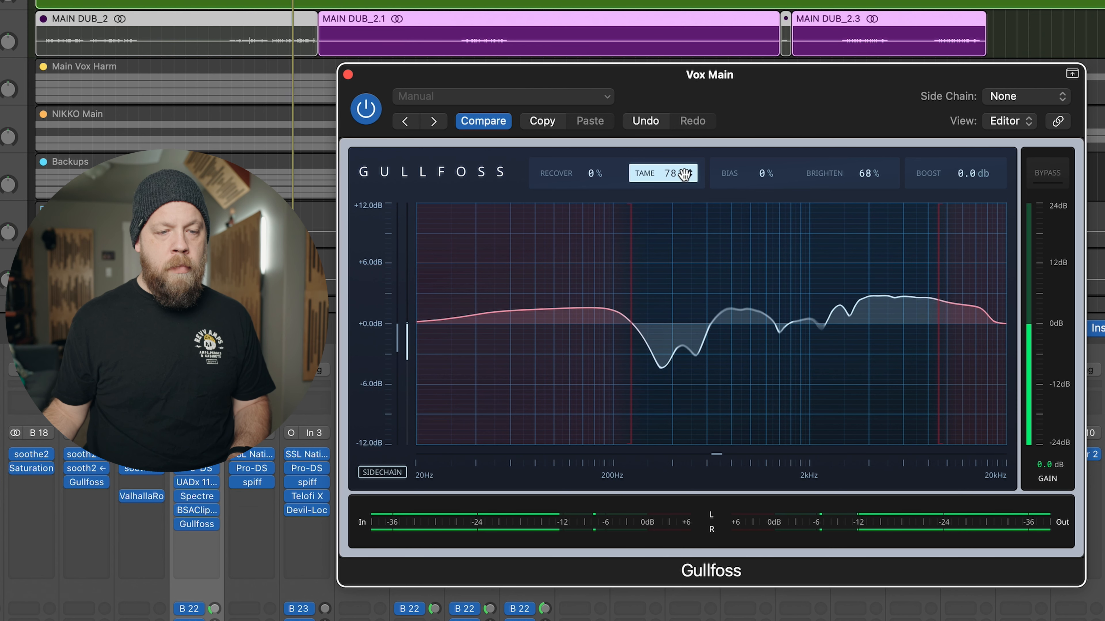
pyautogui.scroll(11, 590, 178)
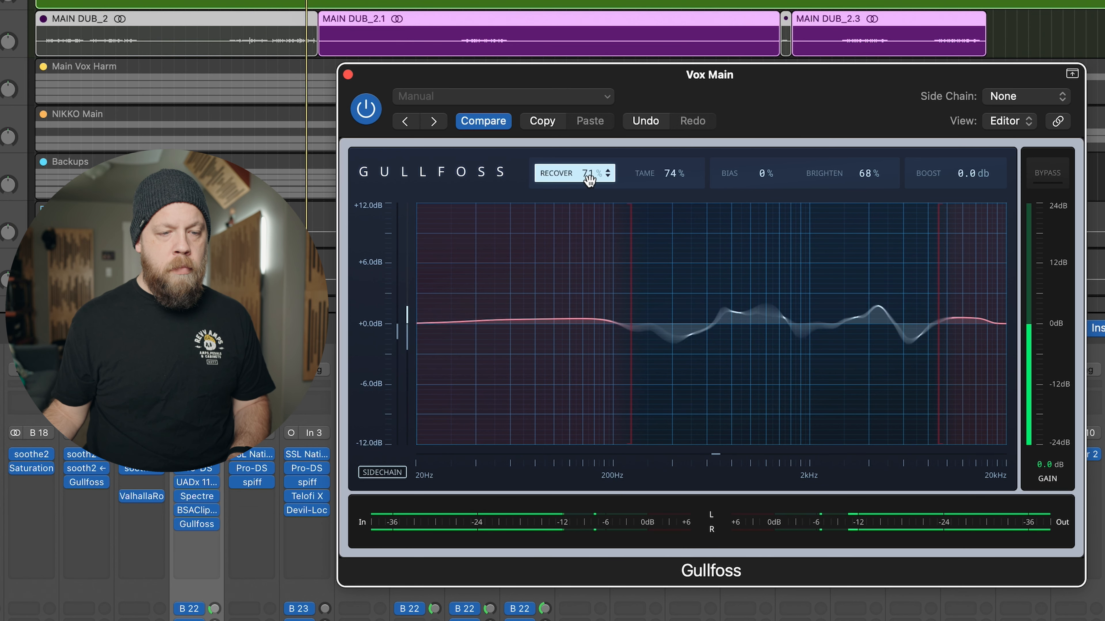
pyautogui.scroll(-2, 679, 175)
pyautogui.scroll(2, 679, 175)
pyautogui.scroll(12, 678, 175)
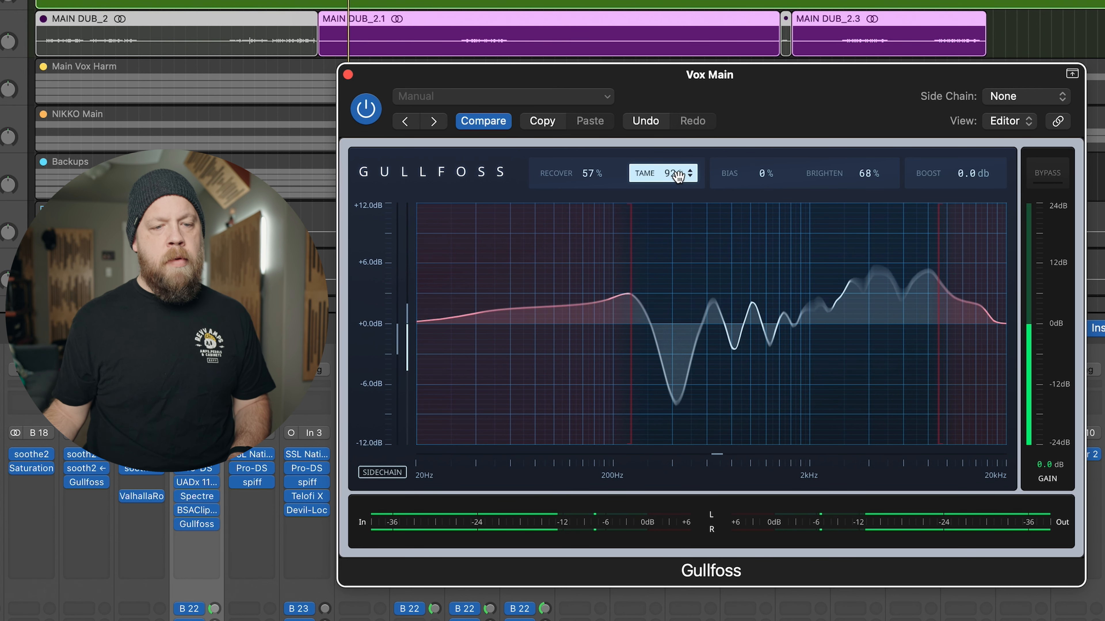
# - Compare the soloed vocal with Gullfoss bypassed and active during playback
pyautogui.click(1048, 173)
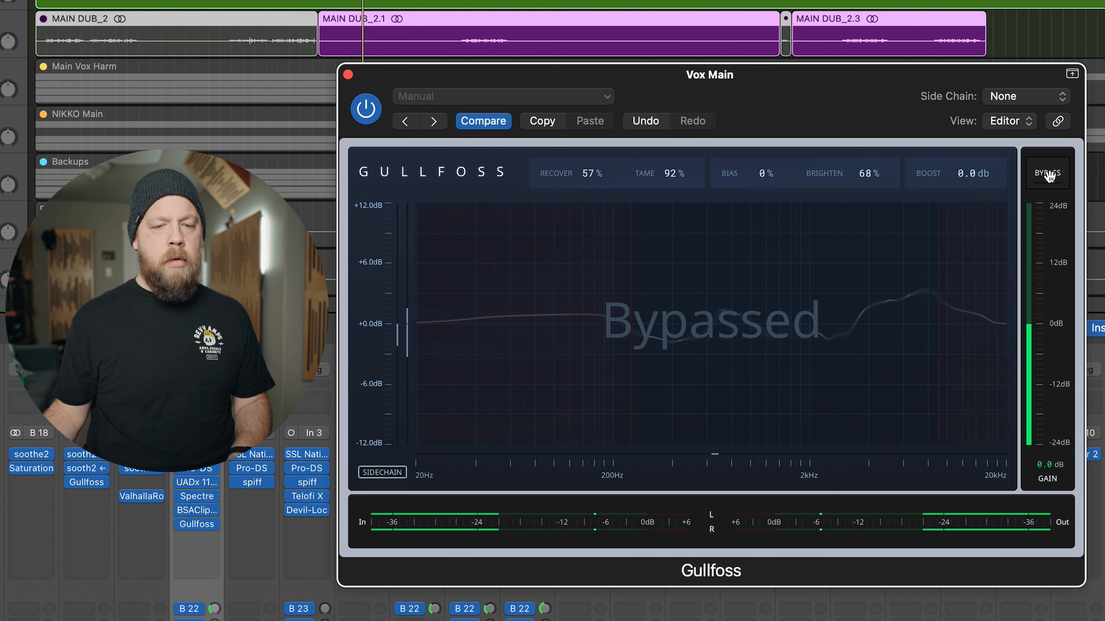
pyautogui.click(1048, 174)
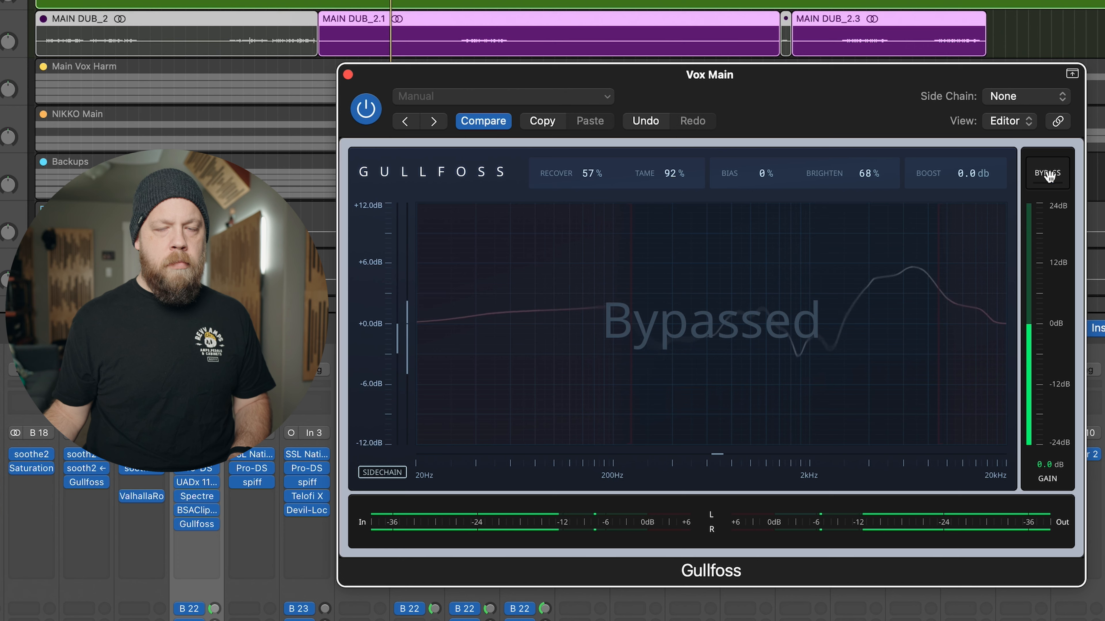
pyautogui.click(1049, 174)
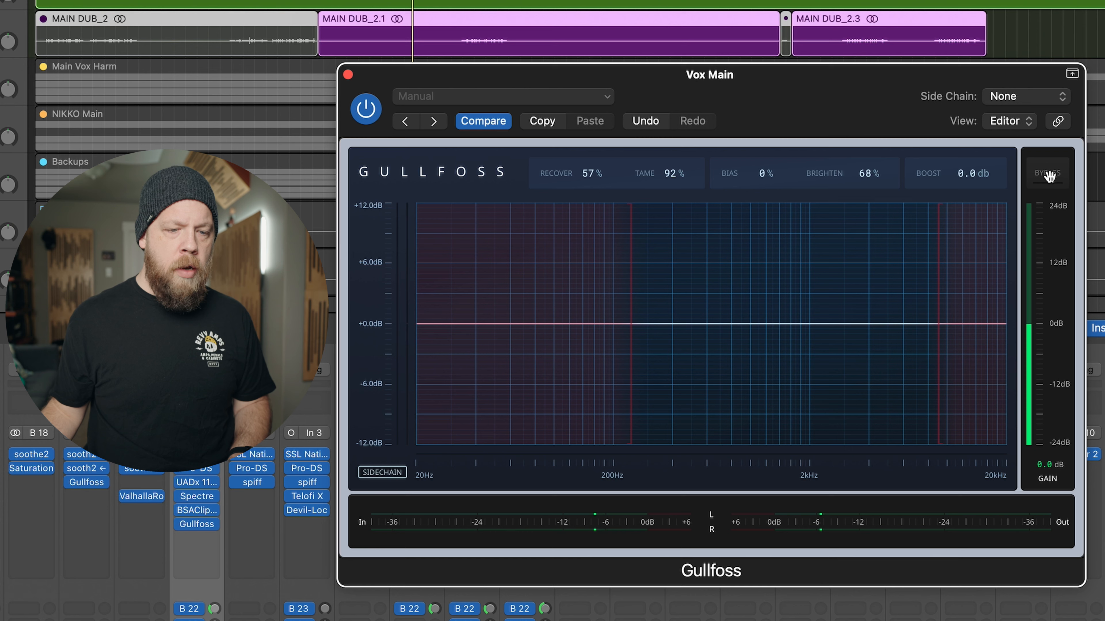
pyautogui.press('space')
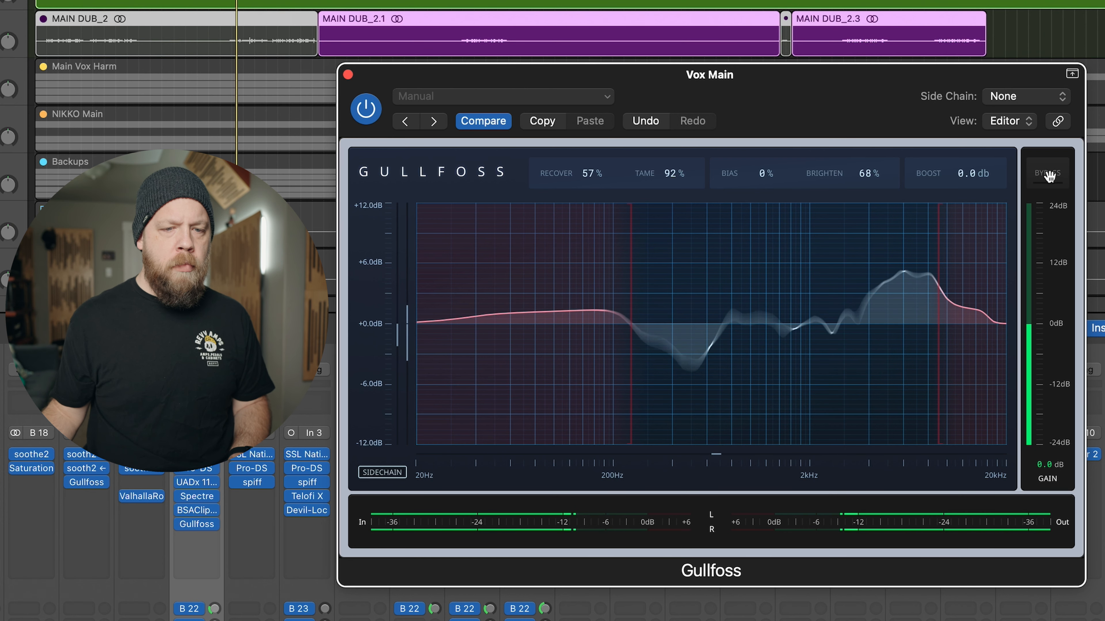
pyautogui.click(1048, 174)
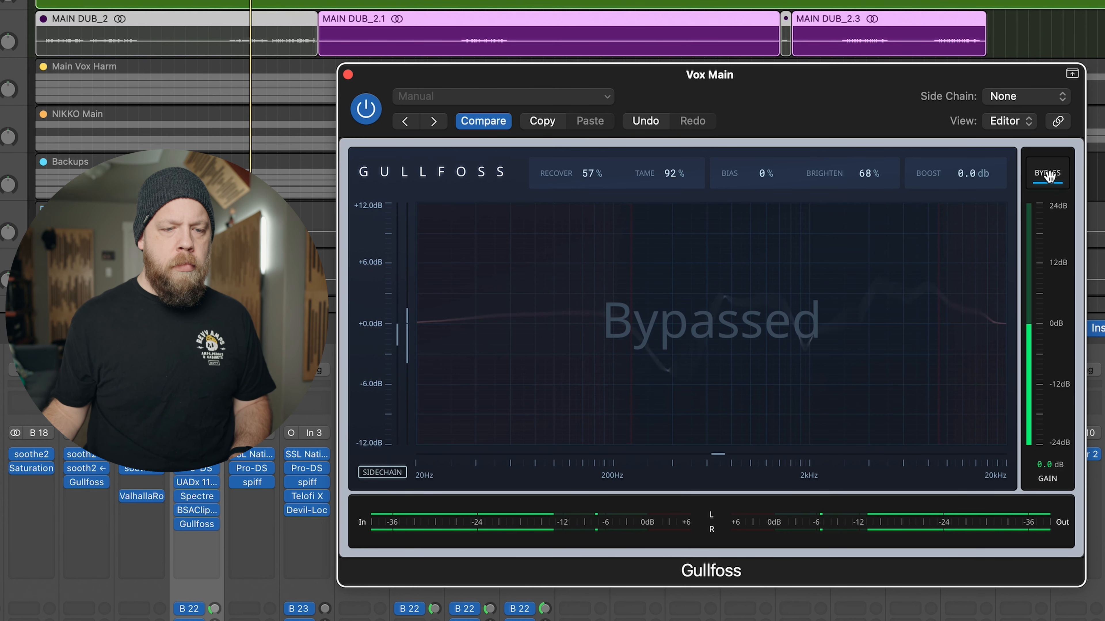
pyautogui.click(1048, 174)
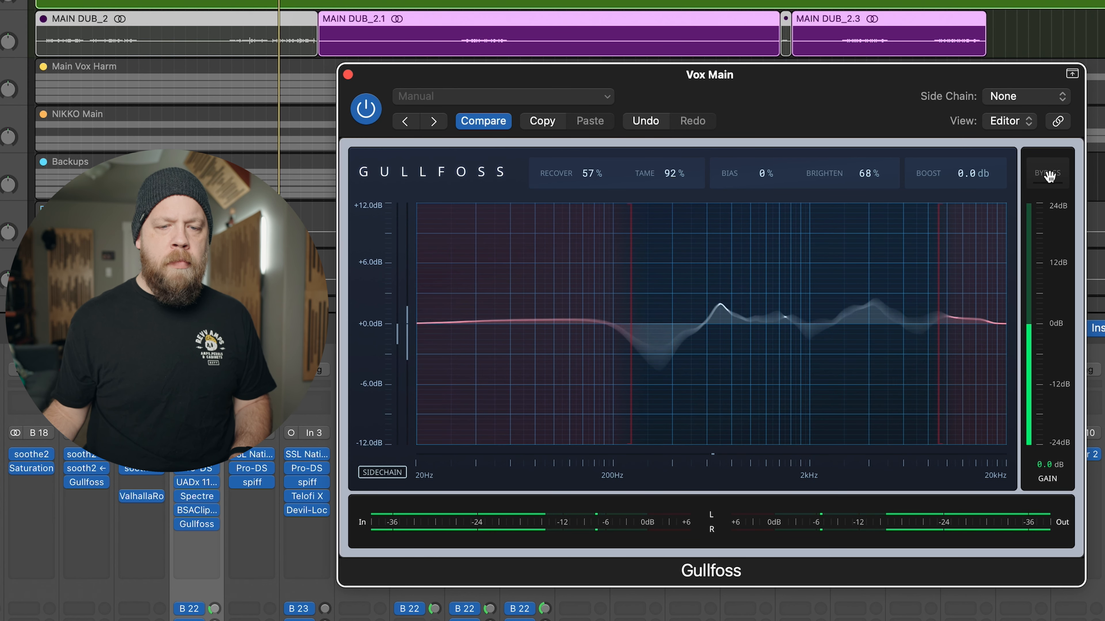
pyautogui.click(1048, 174)
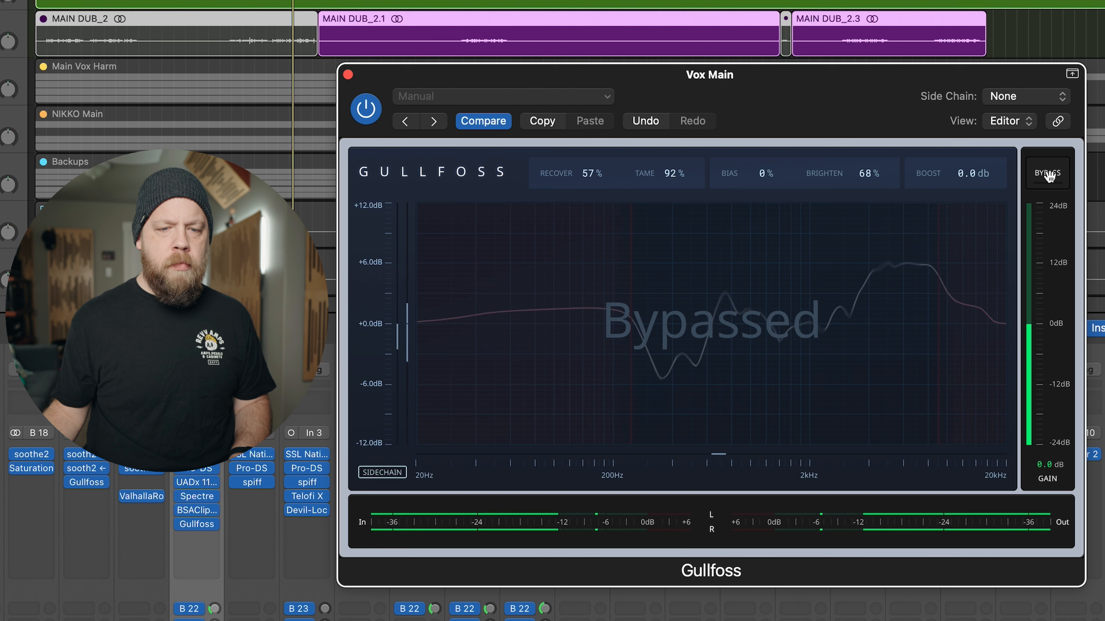
# - Turn off the Vox Main solo and compare Gullfoss bypassed and active in the full mix, leaving it active
pyautogui.press('s')
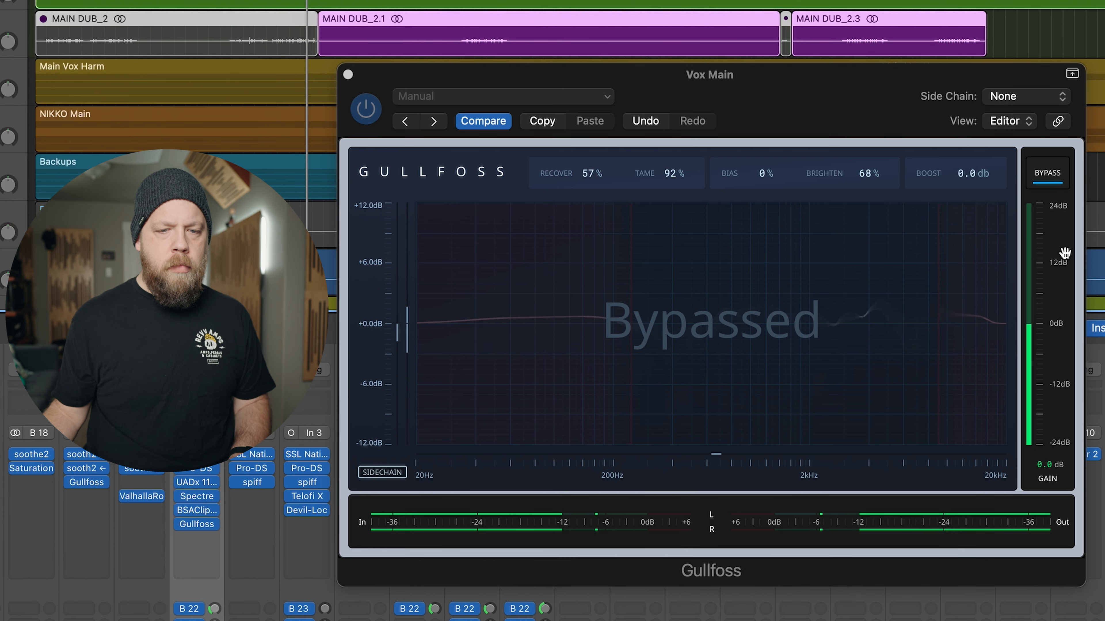
pyautogui.click(1048, 174)
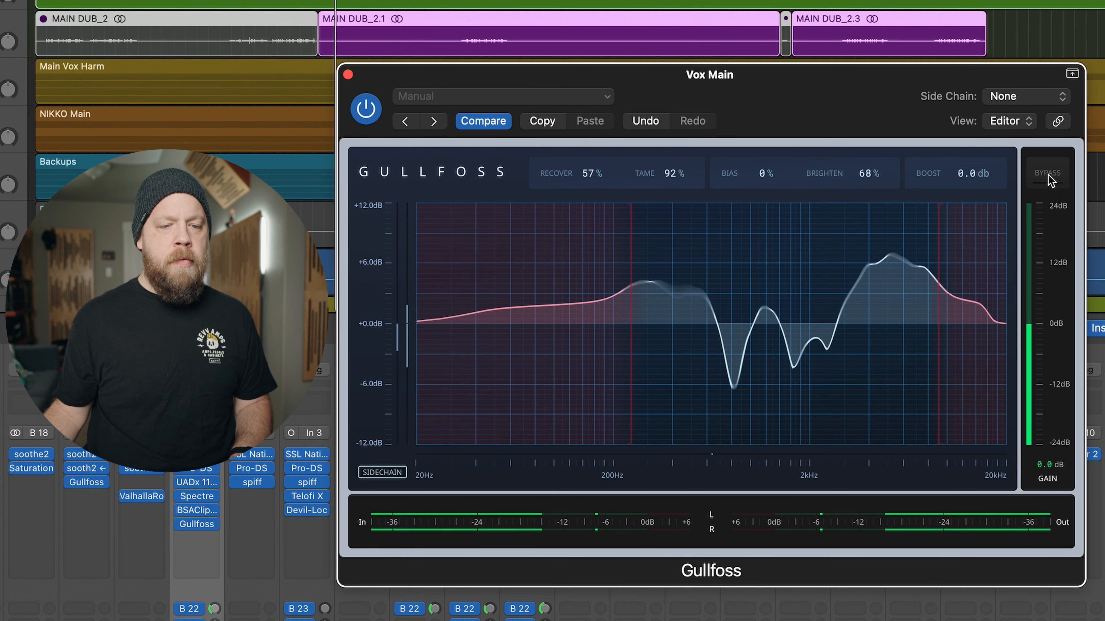
pyautogui.click(1048, 174)
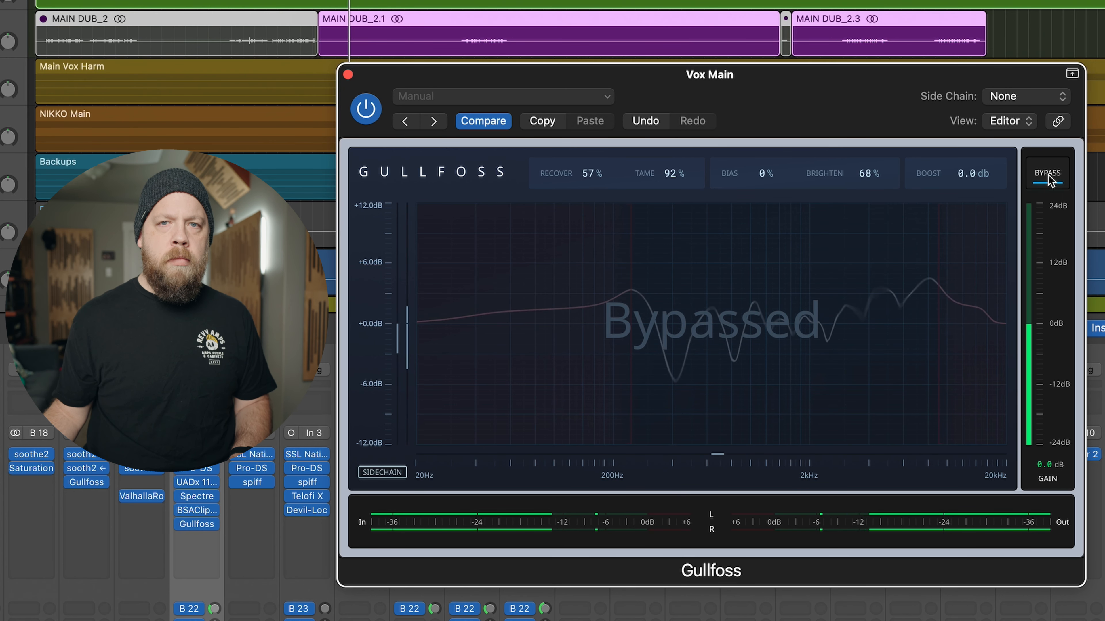
pyautogui.click(1048, 174)
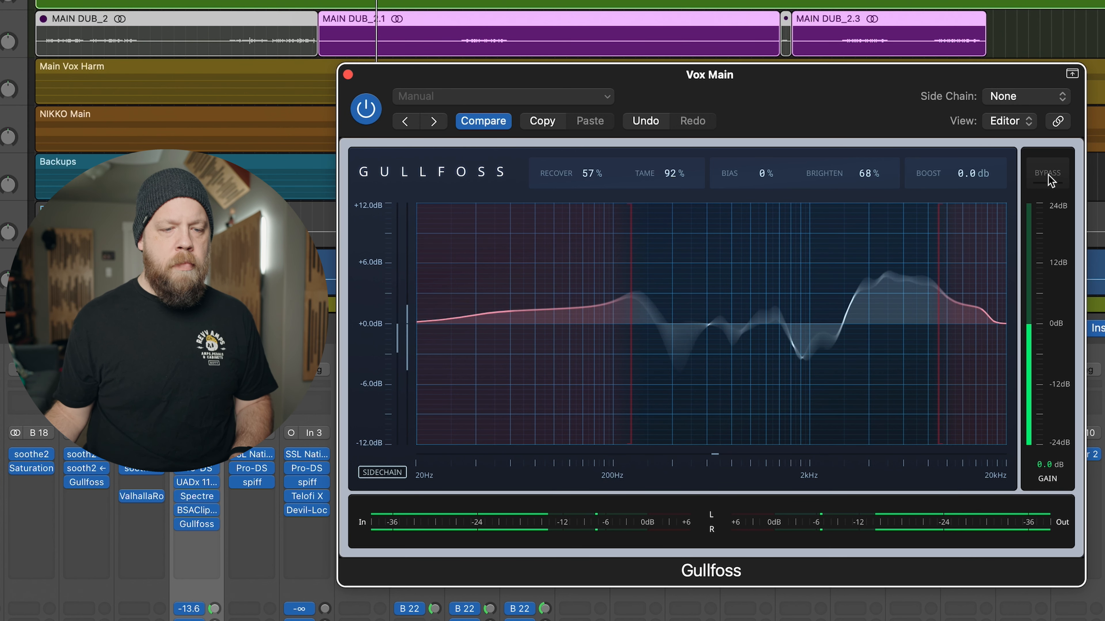
pyautogui.press('space')
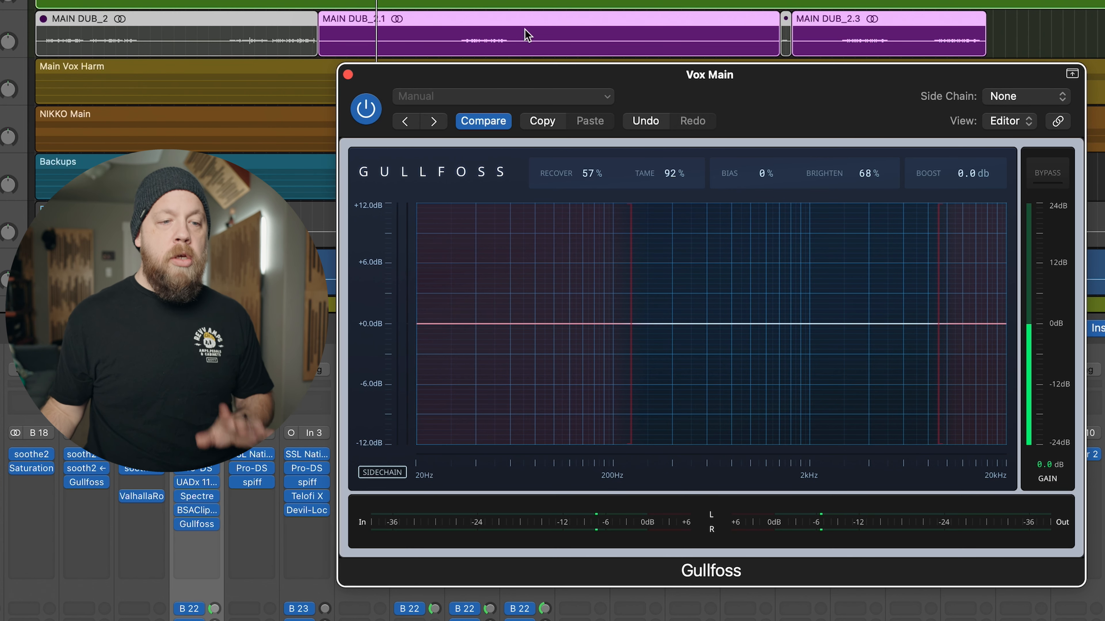
# - Close the vocal's Gullfoss, solo the DRM MSTR bus and open its Gullfoss to audition the drums bypassed
pyautogui.click(347, 74)
pyautogui.scroll(-5, 1100, 556)
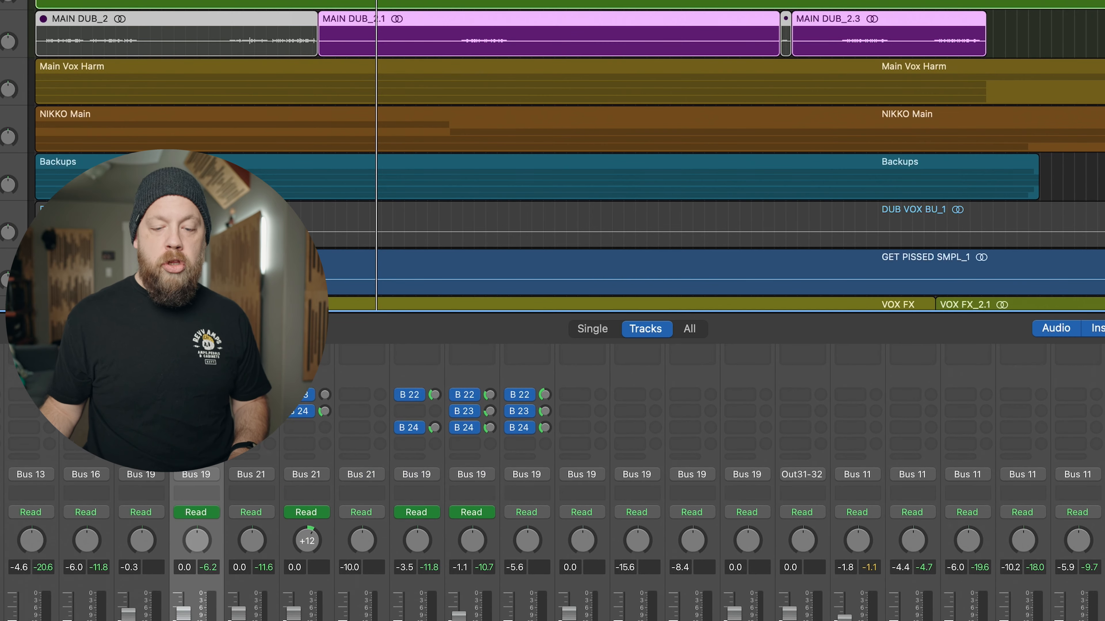
pyautogui.scroll(1, 552, 483)
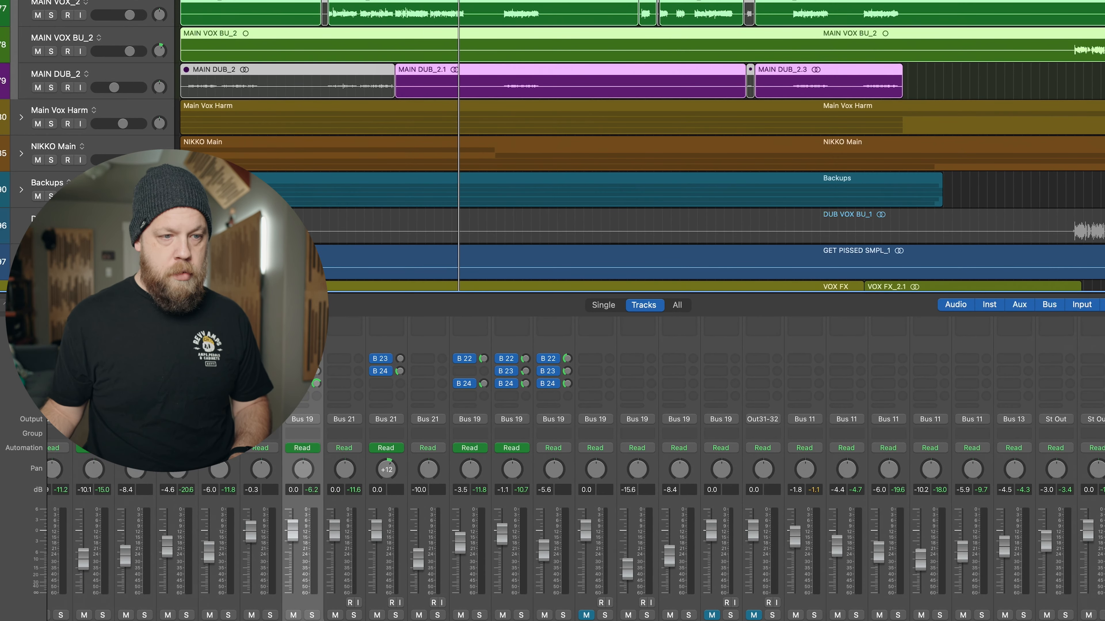
pyautogui.moveTo(458, 1); pyautogui.dragTo(391, 1)
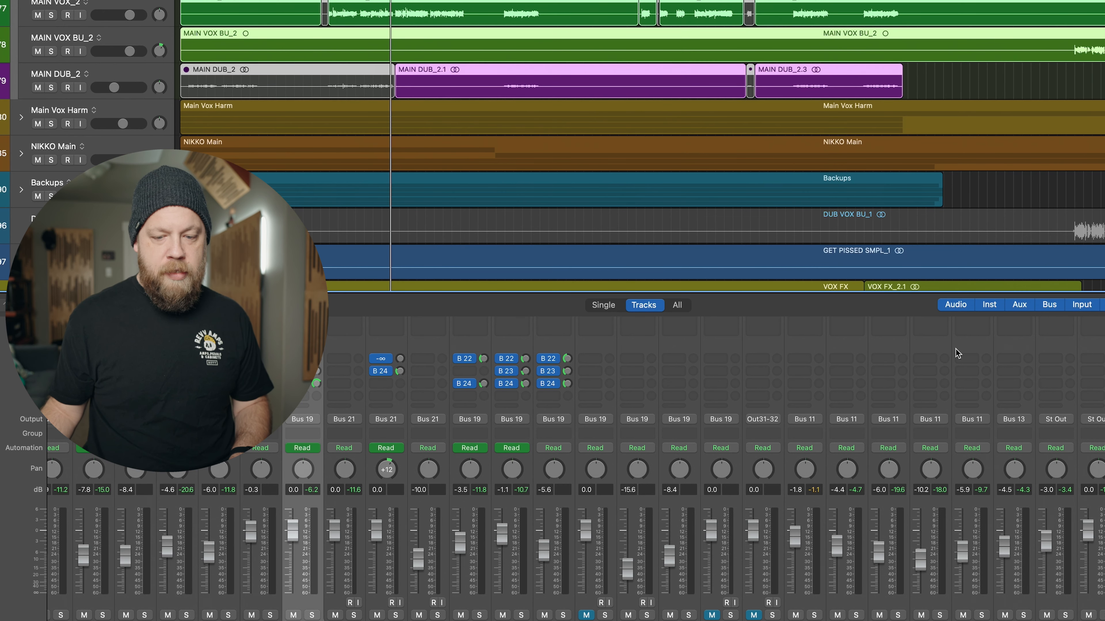
pyautogui.click(1023, 615)
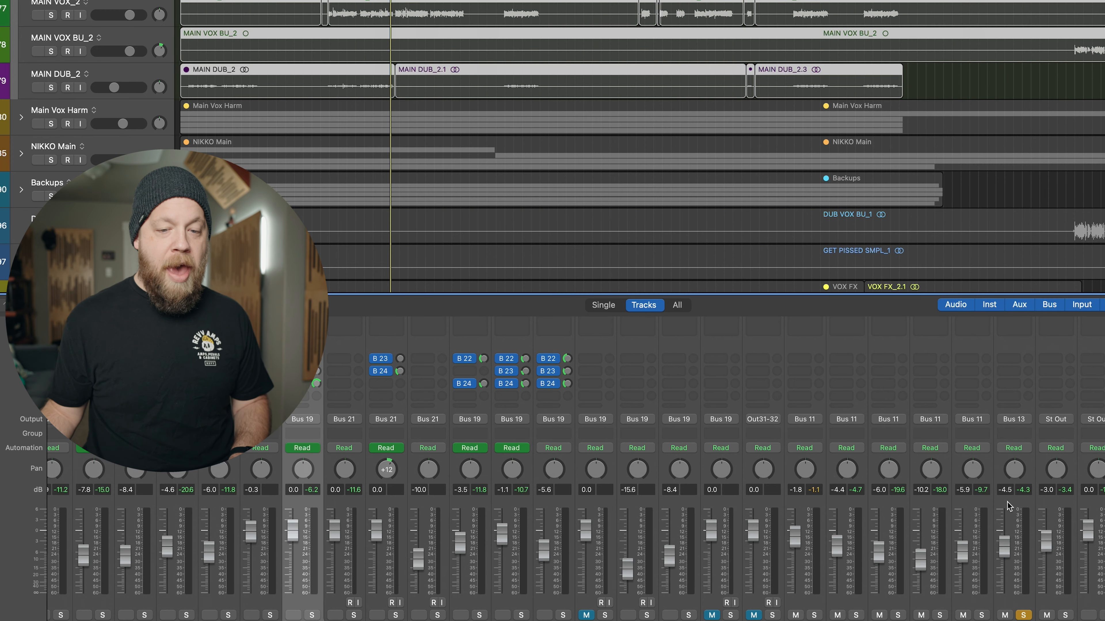
pyautogui.scroll(5, 1007, 505)
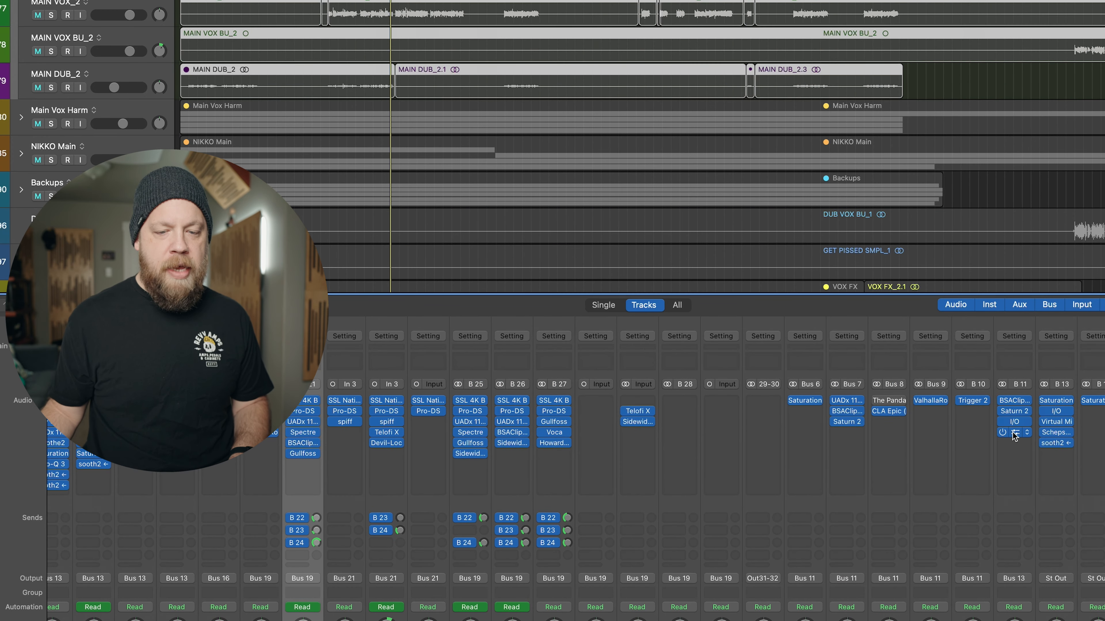
pyautogui.click(1014, 434)
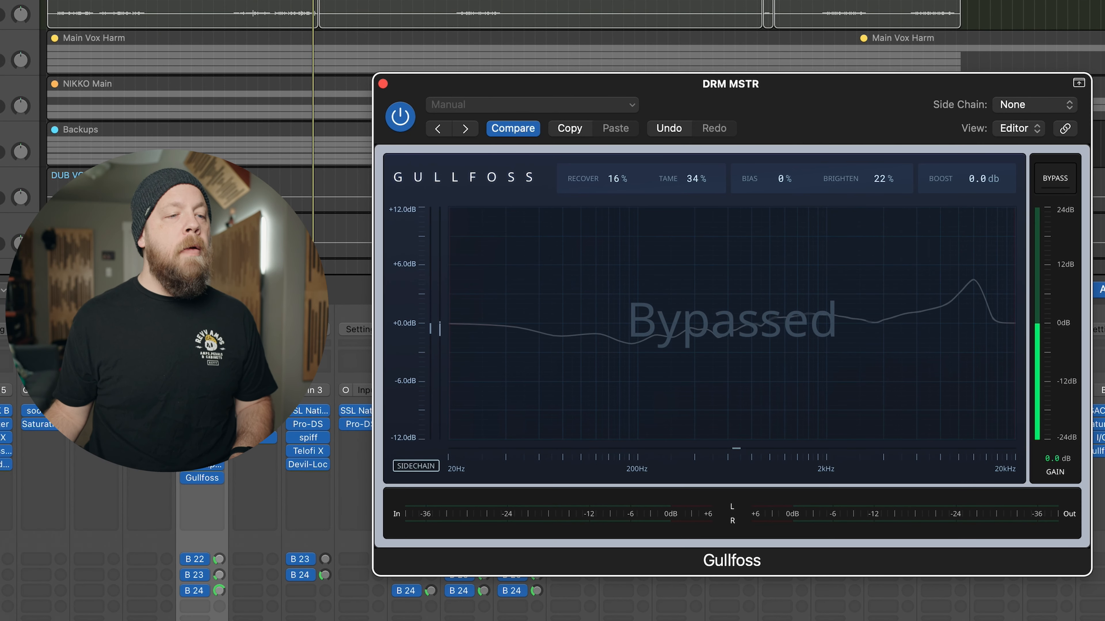
pyautogui.press('space')
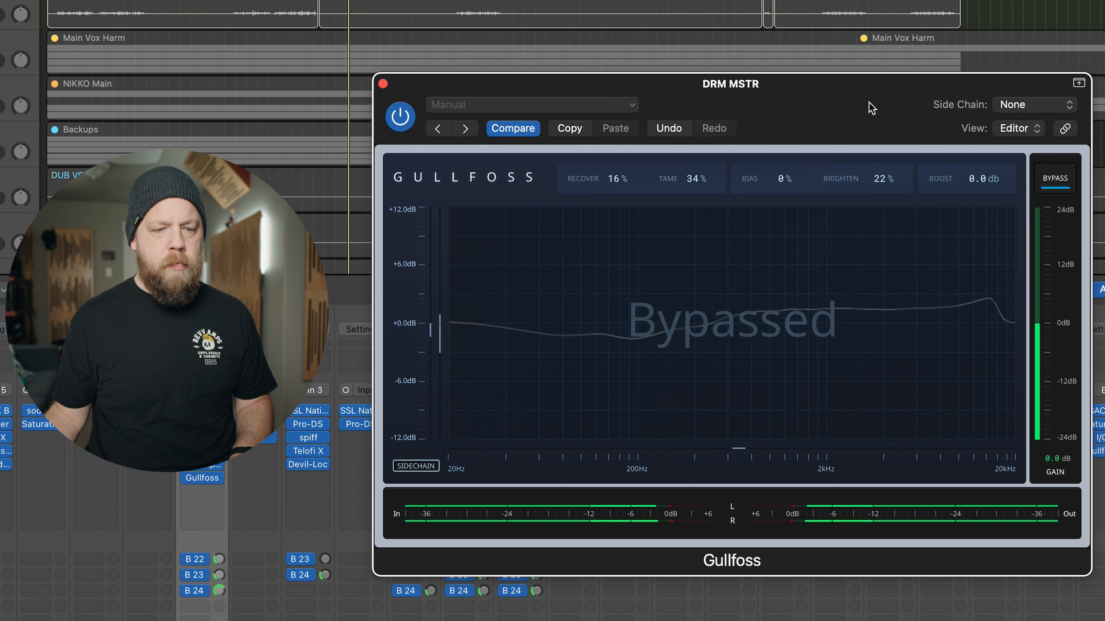
# - Compare the soloed drum bus with Gullfoss bypassed and active during playback
pyautogui.click(1053, 179)
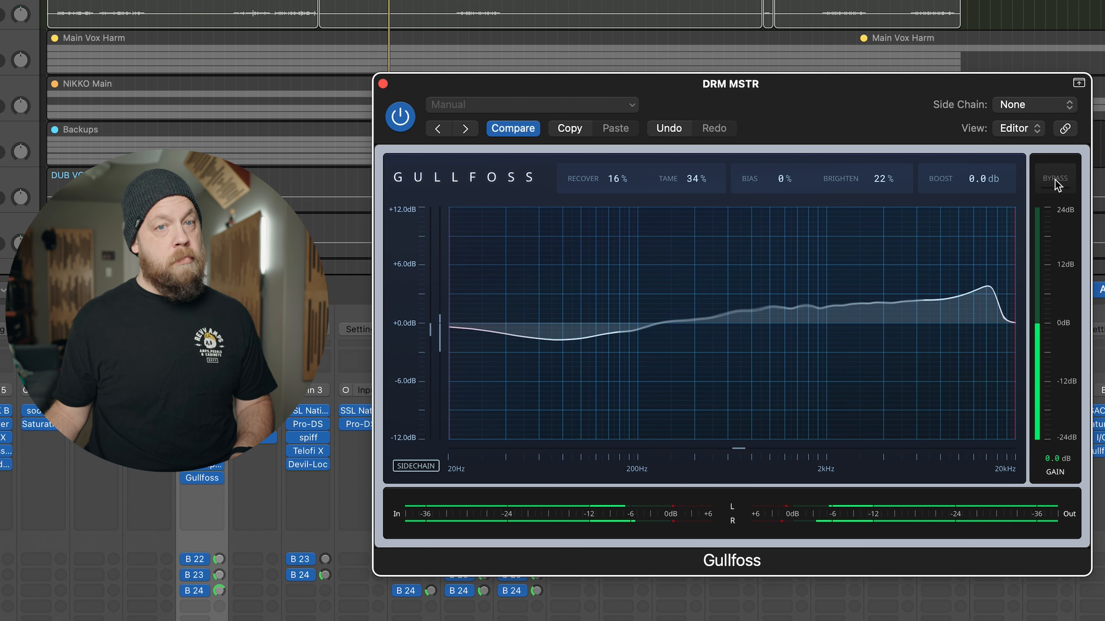
pyautogui.click(1055, 180)
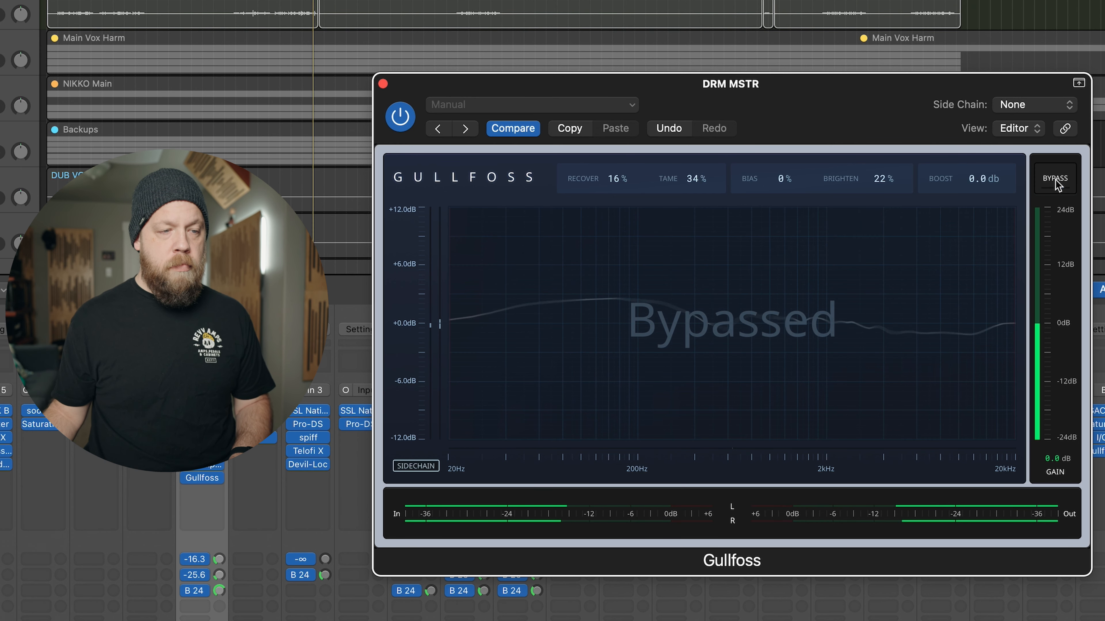
pyautogui.click(1055, 180)
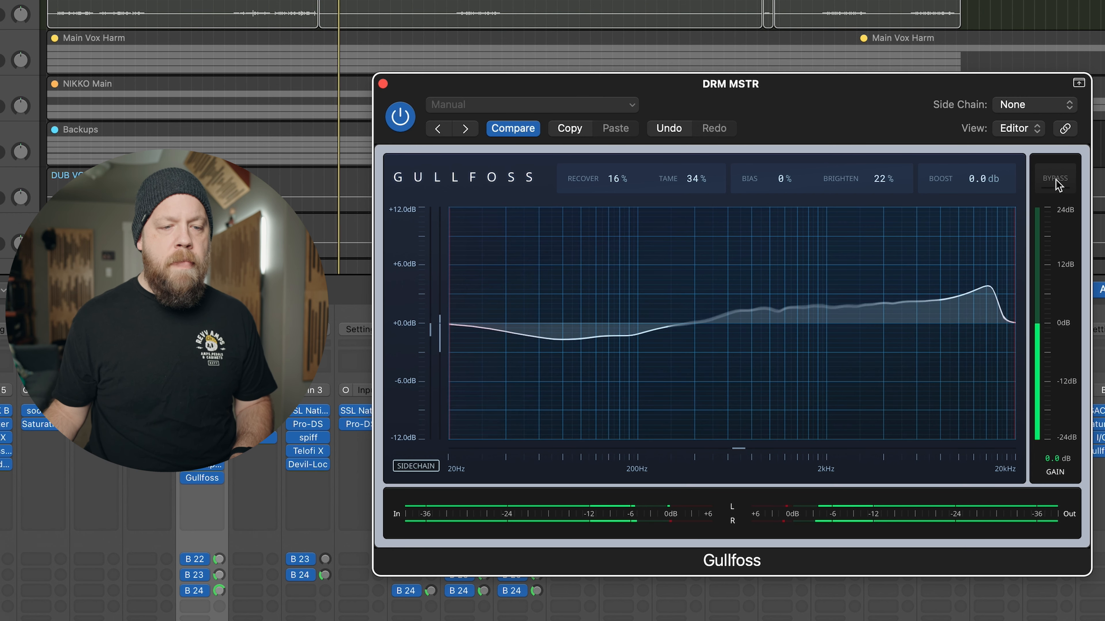
pyautogui.click(1056, 181)
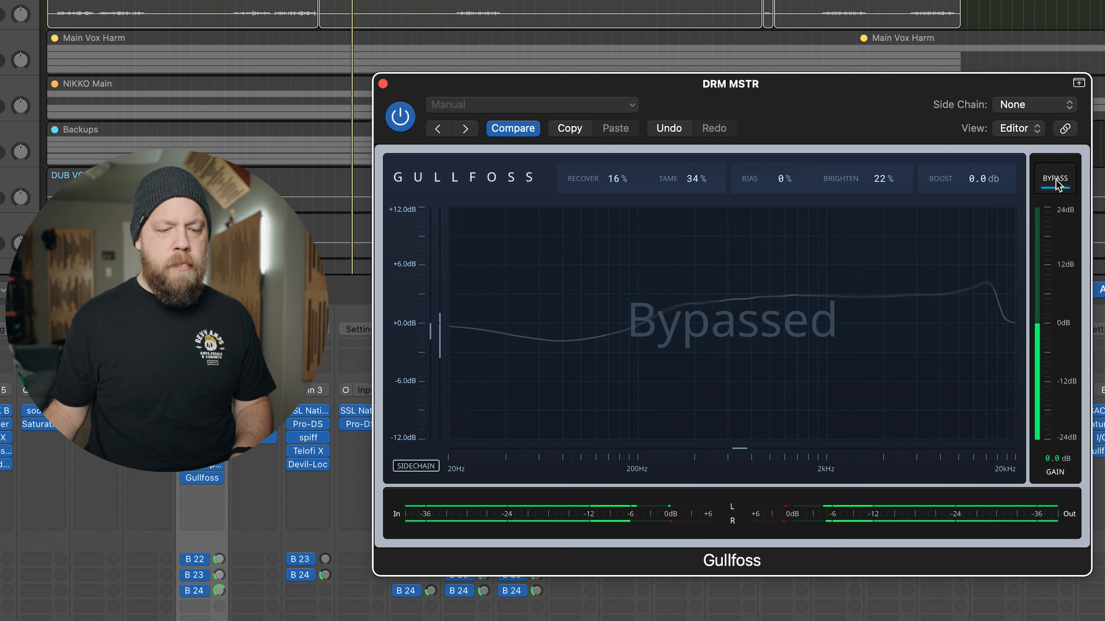
pyautogui.click(1056, 181)
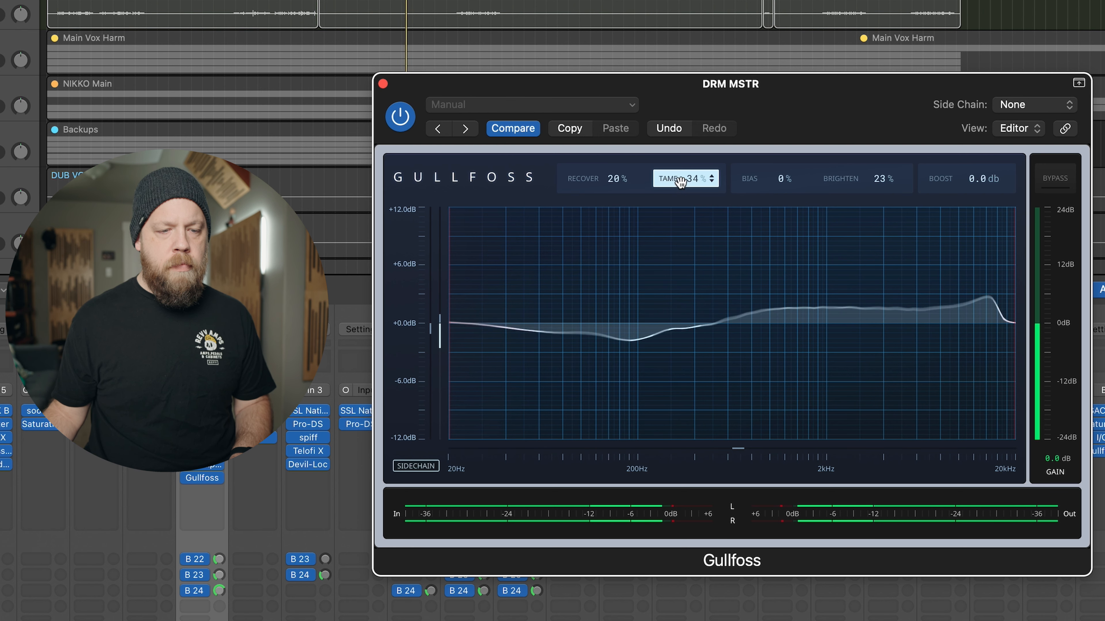
# - With Recover at 20%, Tame at 33% and Brighten at 23%, compare the soloed drums bypassed and active, leaving Gullfoss active
pyautogui.click(1056, 186)
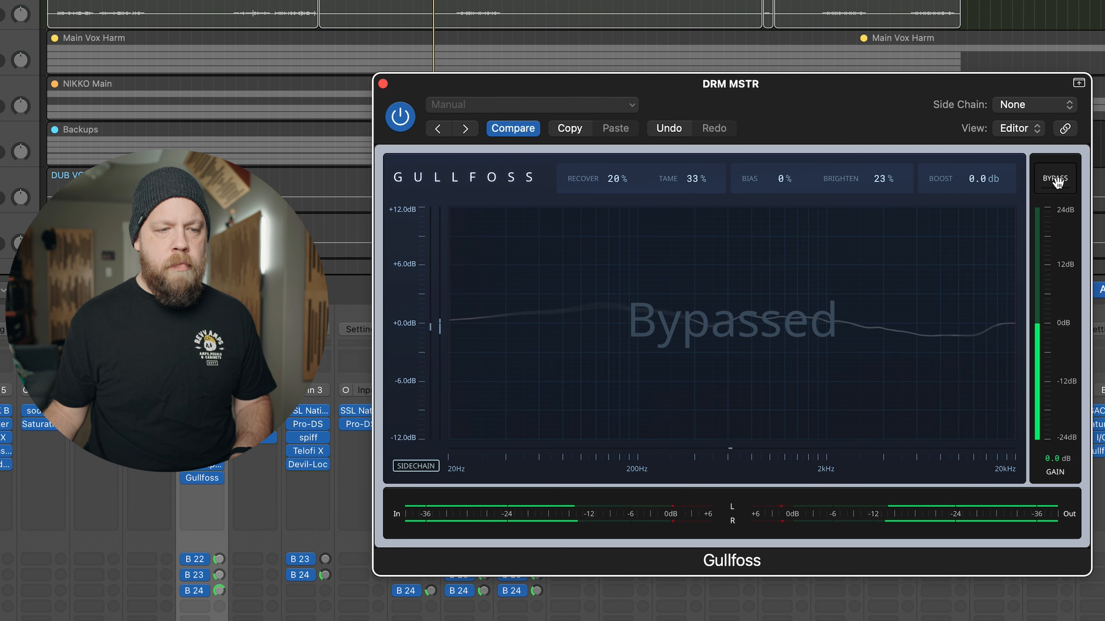
pyautogui.click(1057, 184)
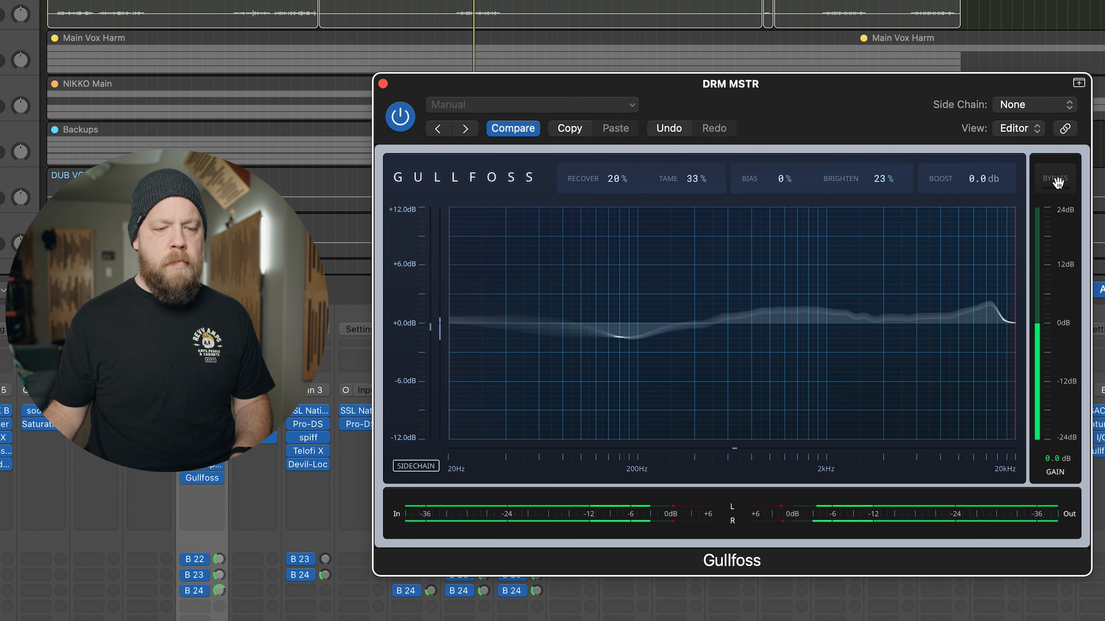
pyautogui.click(1057, 184)
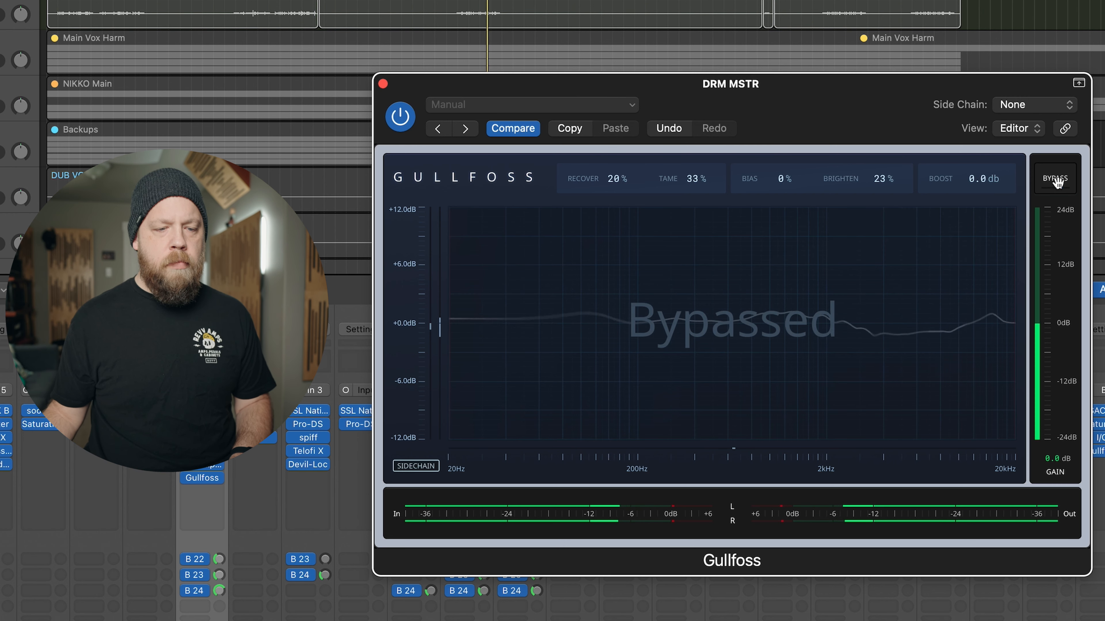
pyautogui.click(1057, 183)
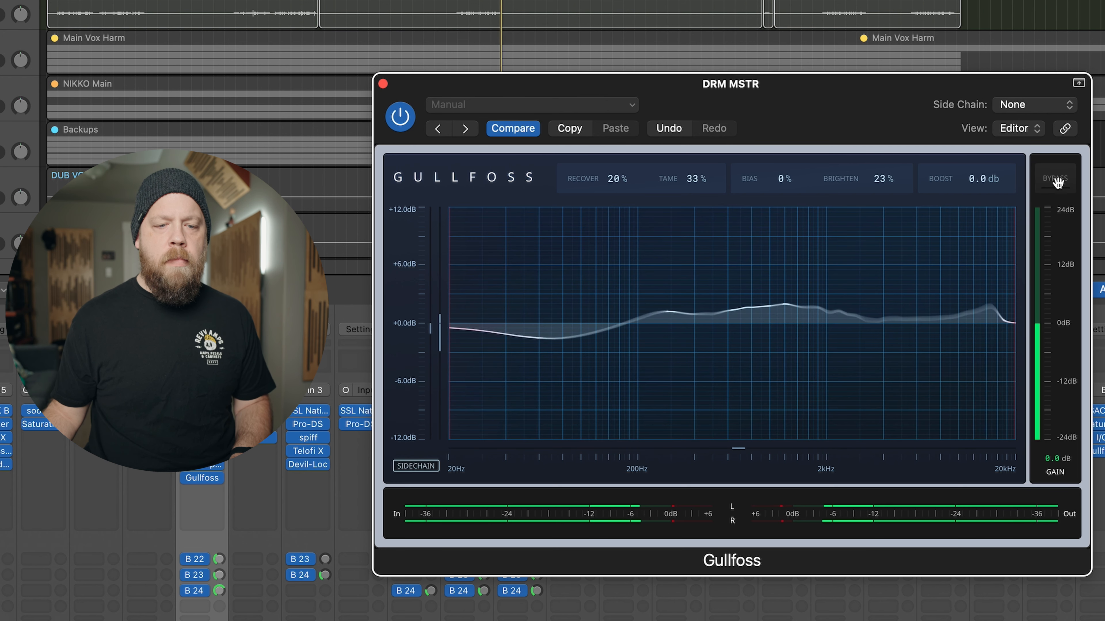
pyautogui.click(1057, 184)
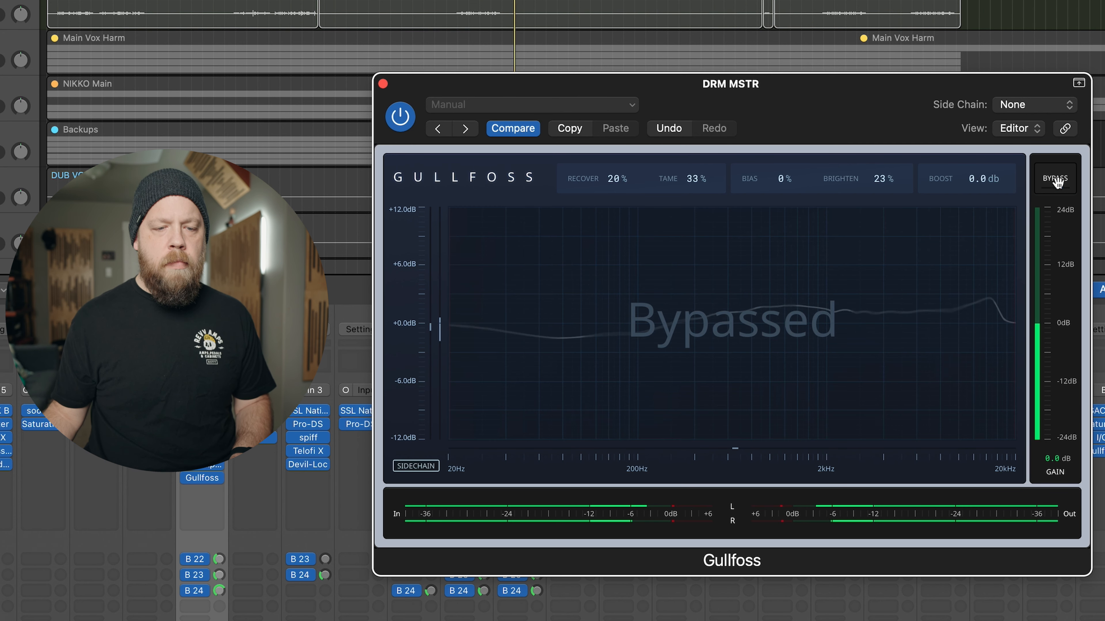
pyautogui.click(1057, 183)
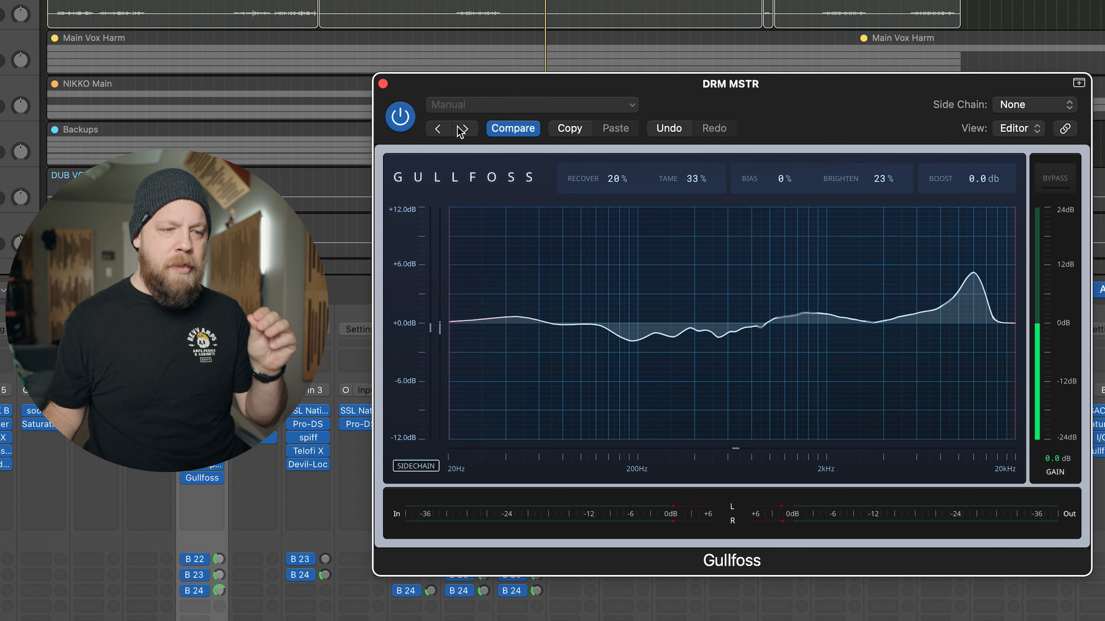
# - Turn off the drum bus solo and play the full mix with the DRM MSTR Gullfoss bypassed
pyautogui.click(382, 83)
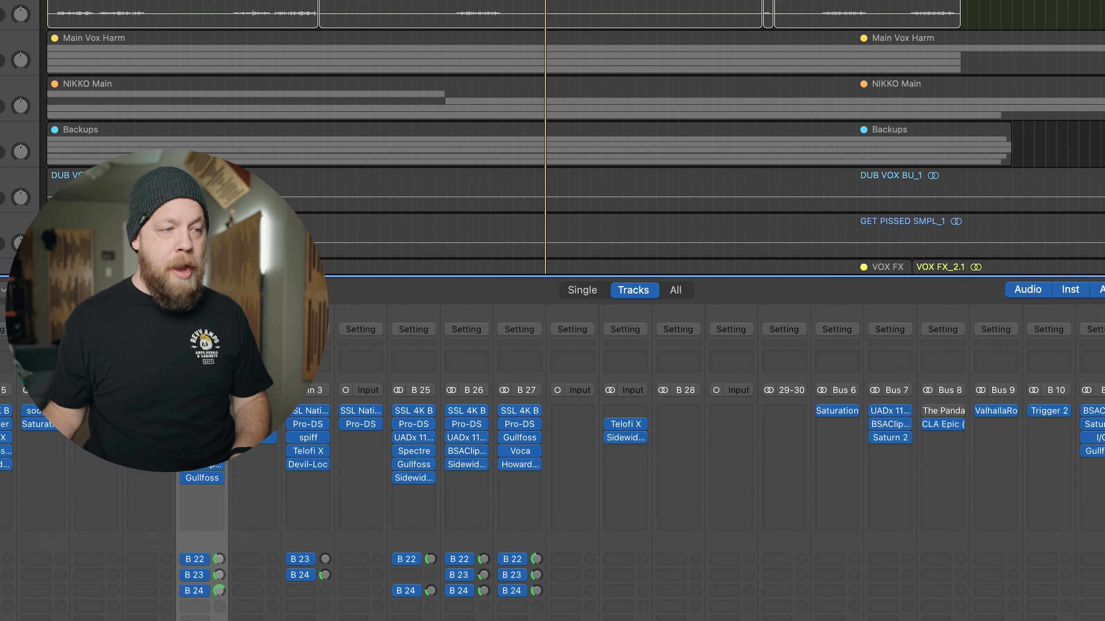
pyautogui.hotkey('ctrl', 's')
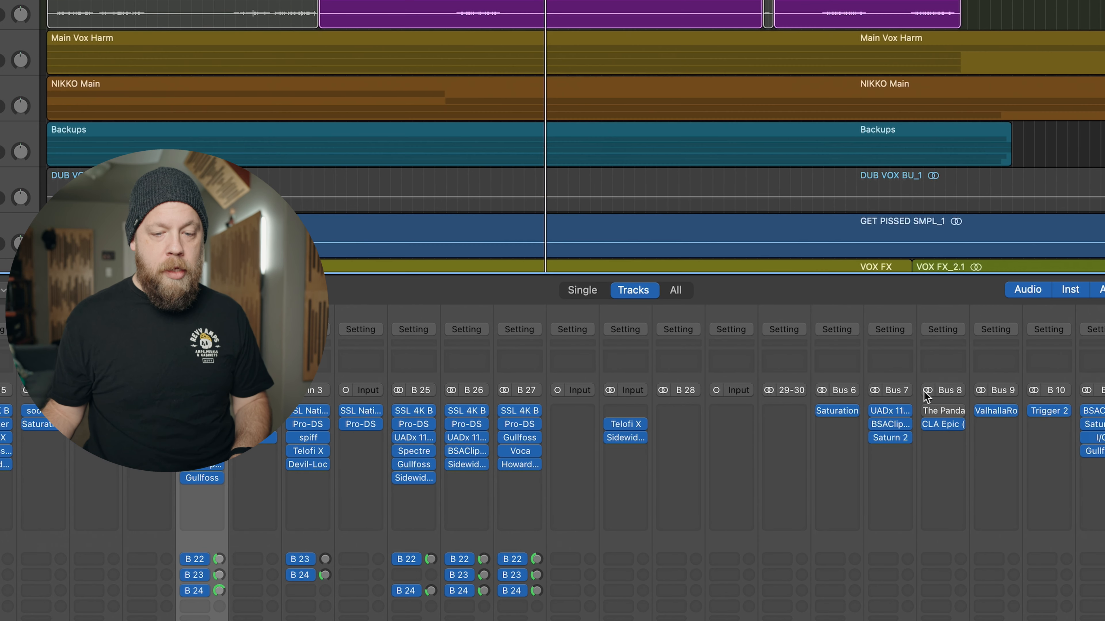
pyautogui.click(1101, 452)
pyautogui.click(1051, 178)
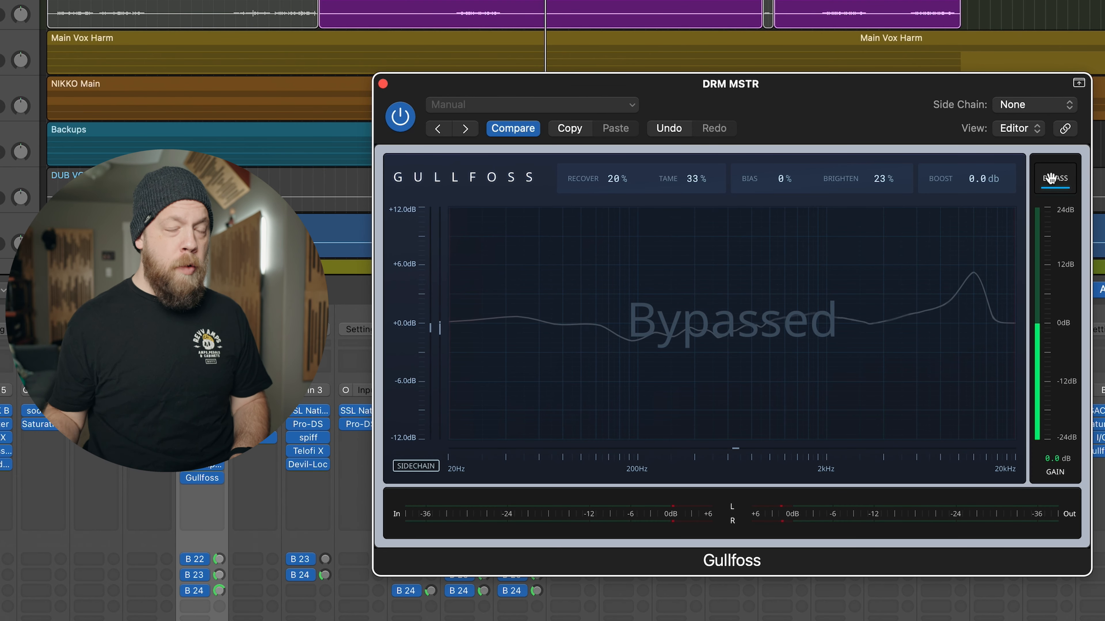
pyautogui.press('space')
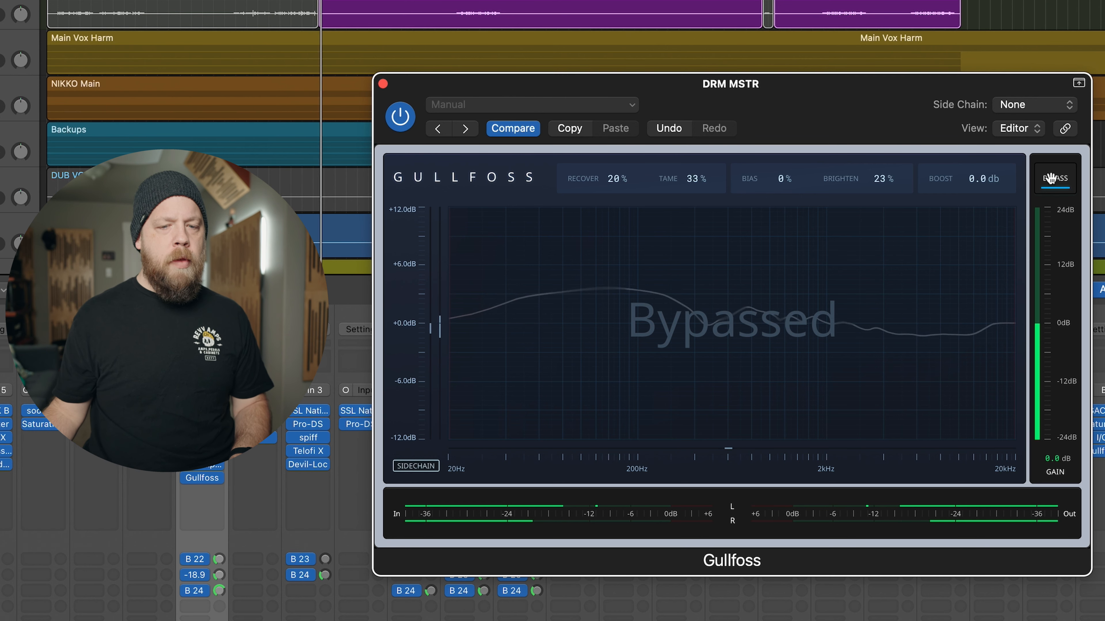
# - Compare the full mix with the drum bus Gullfoss active and bypassed, leaving it active
pyautogui.click(1053, 178)
pyautogui.click(1053, 178)
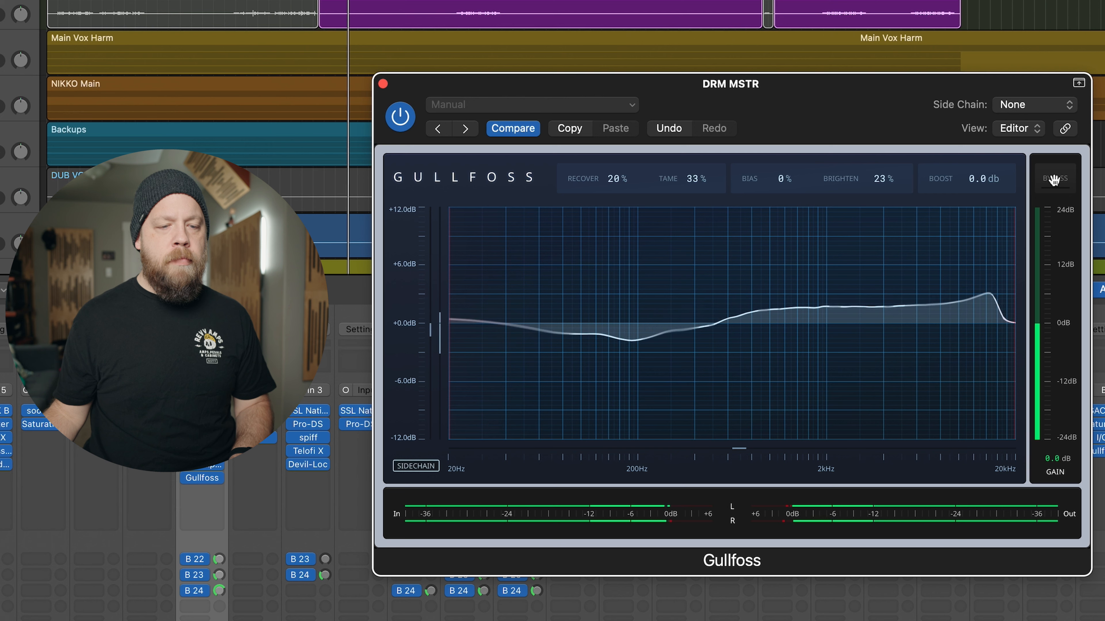
pyautogui.click(1053, 179)
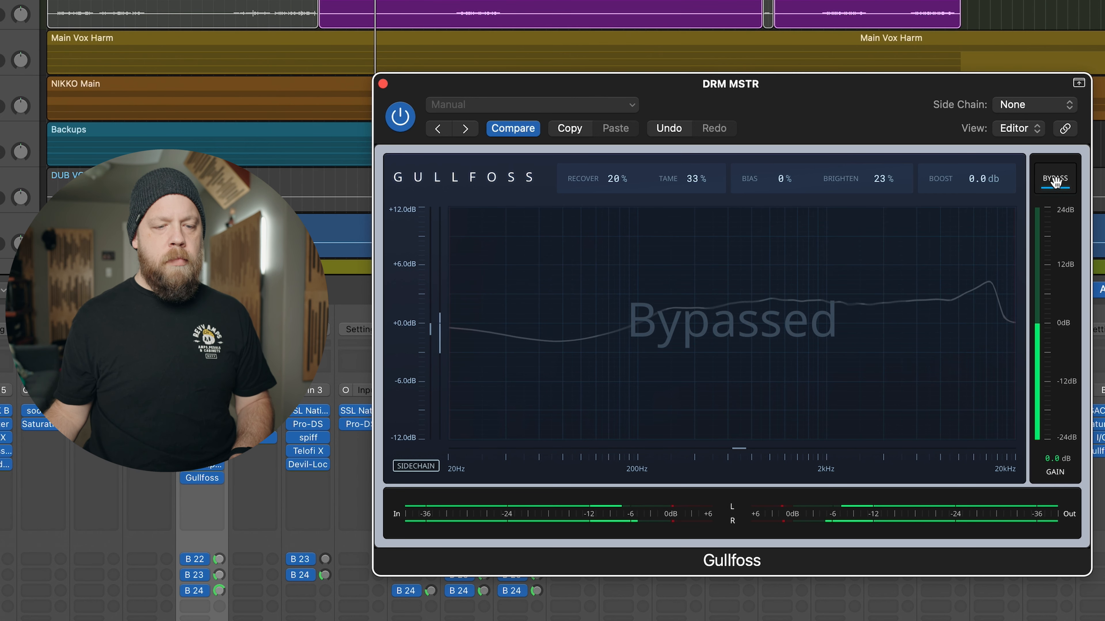
pyautogui.click(1055, 179)
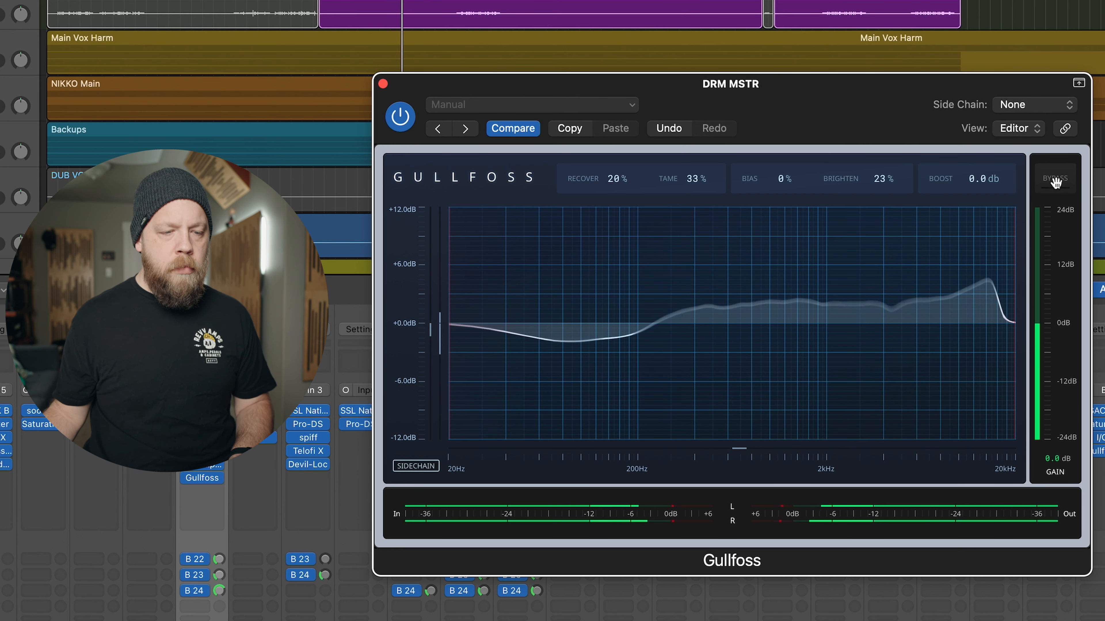
pyautogui.click(1055, 179)
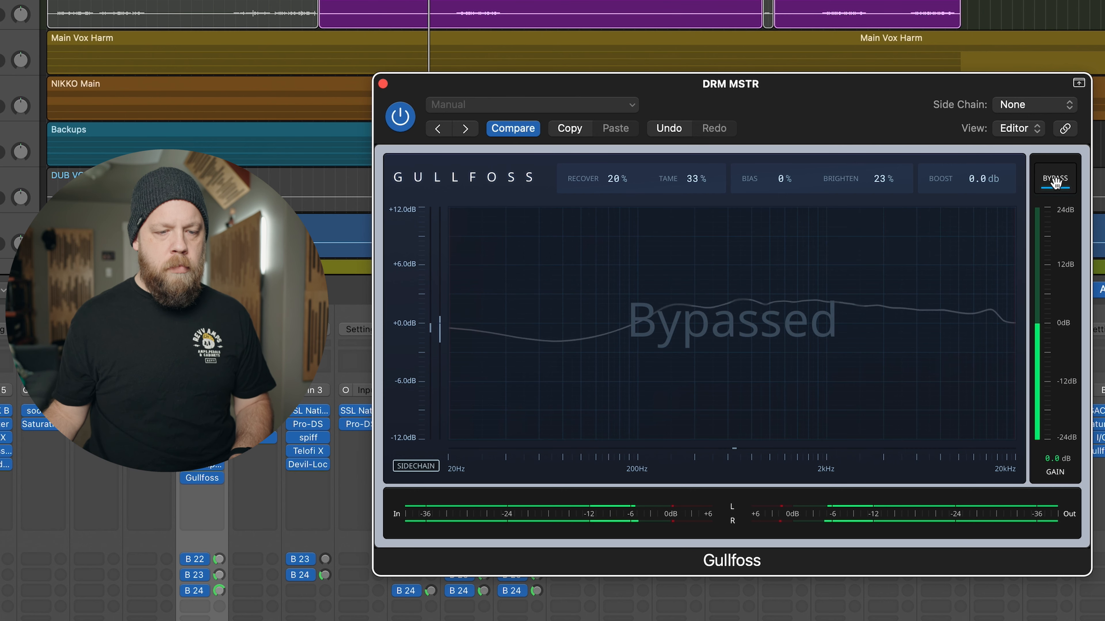
pyautogui.click(1055, 179)
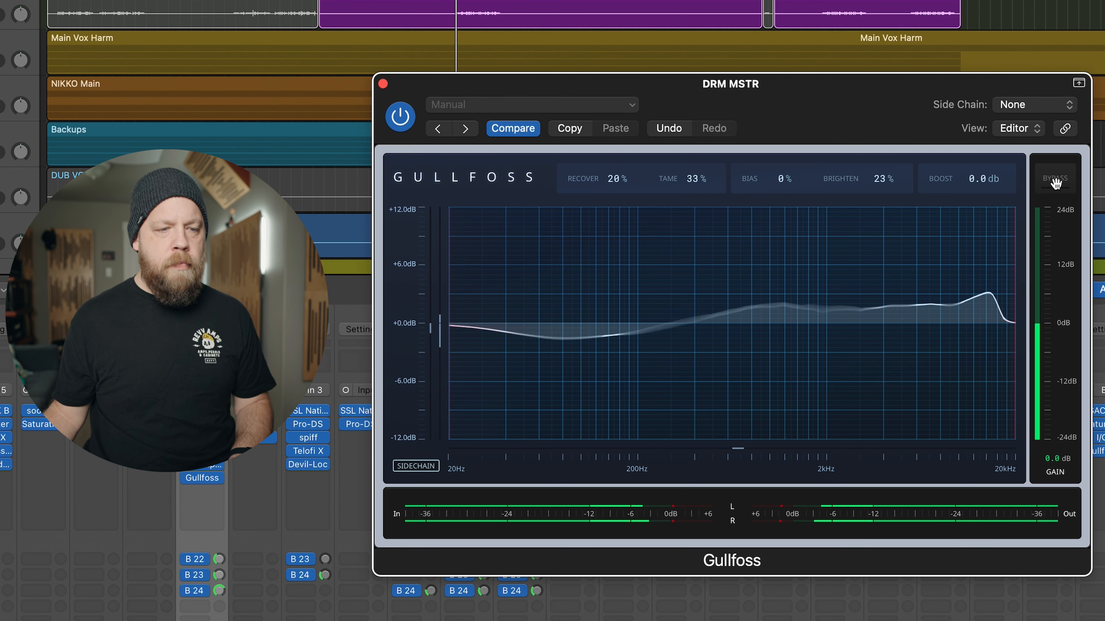
pyautogui.click(1055, 179)
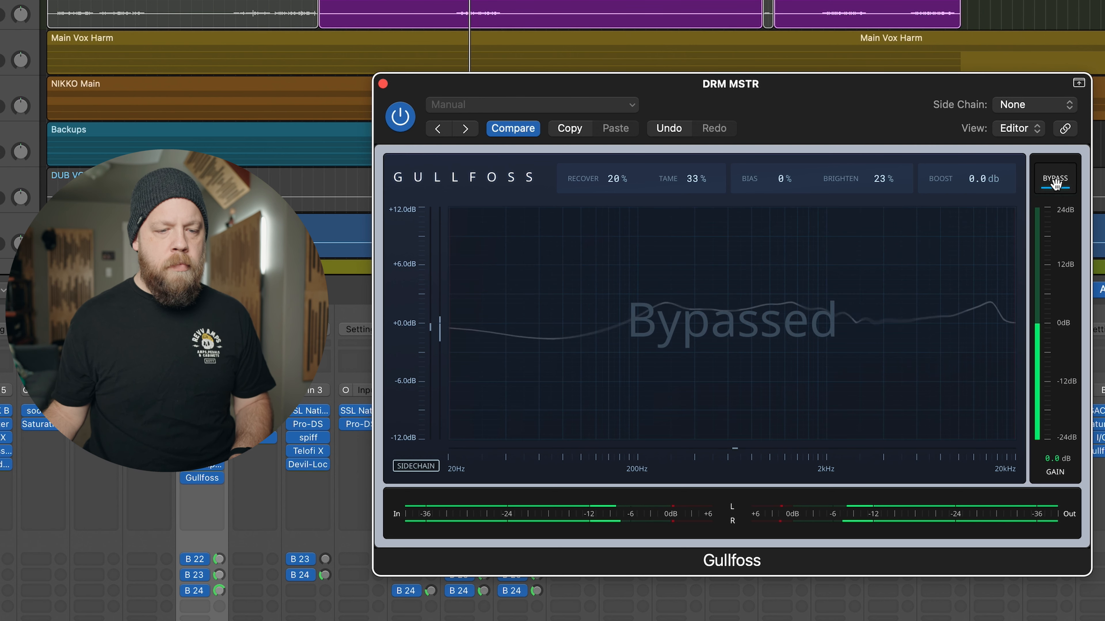
pyautogui.click(1055, 179)
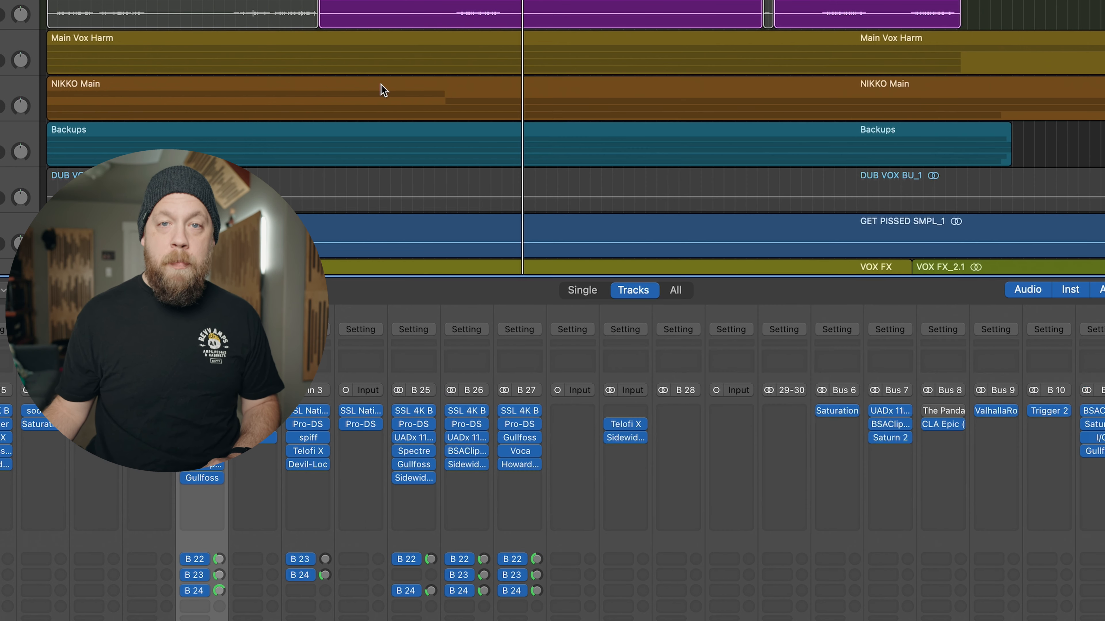
# - Close the drum bus Gullfoss and open the Gullfoss on the Stereo Out channel
pyautogui.click(383, 83)
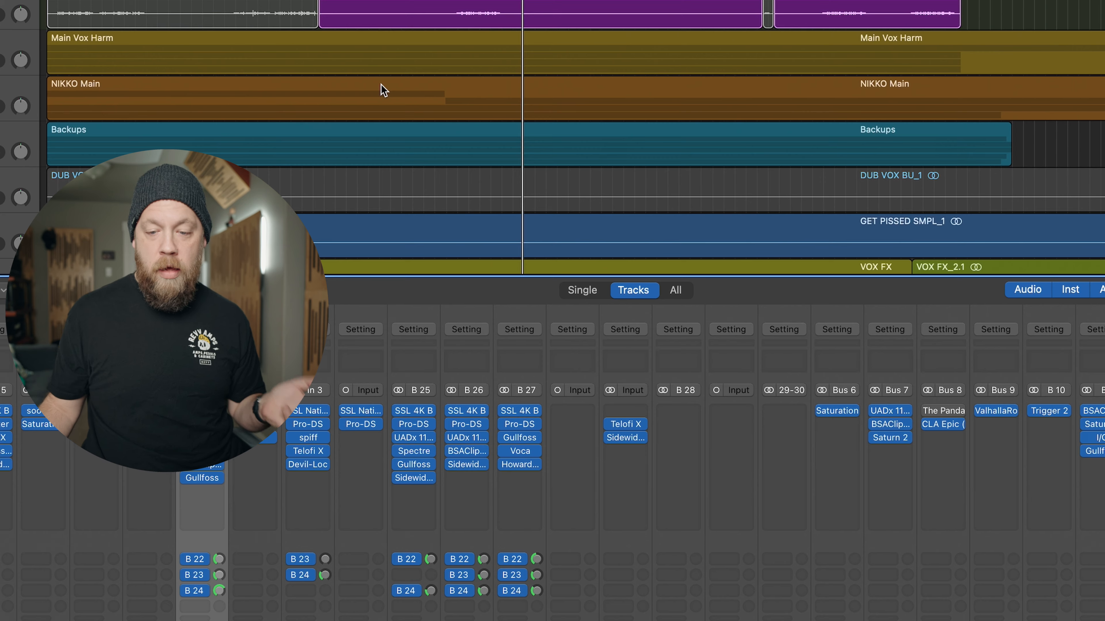
pyautogui.hscroll(5, 1087, 389)
pyautogui.hscroll(-1, 1088, 394)
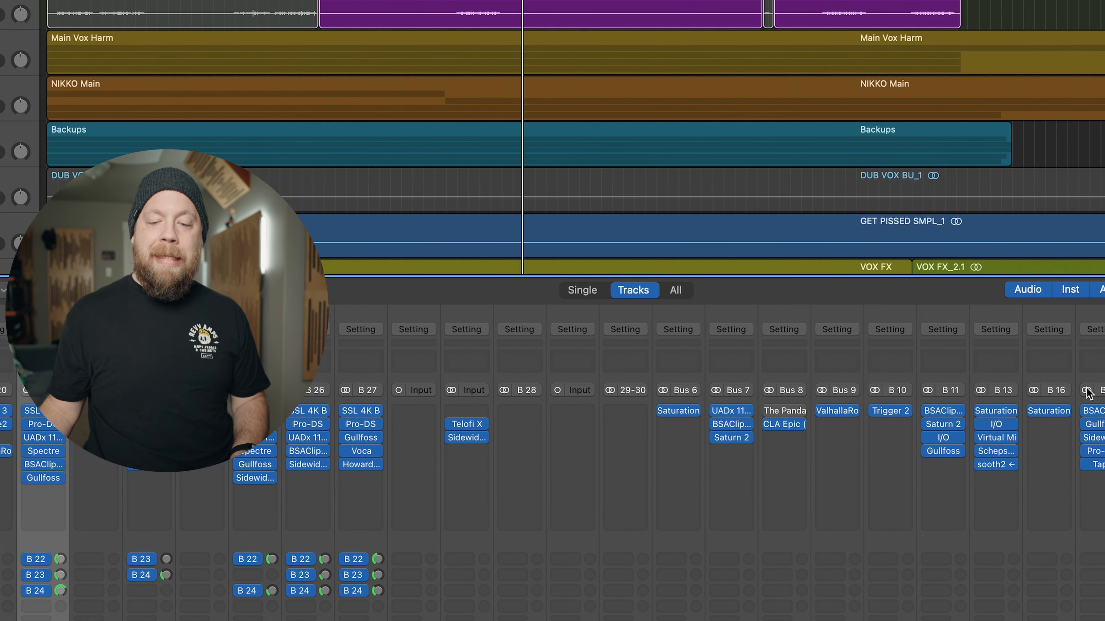
pyautogui.click(1093, 424)
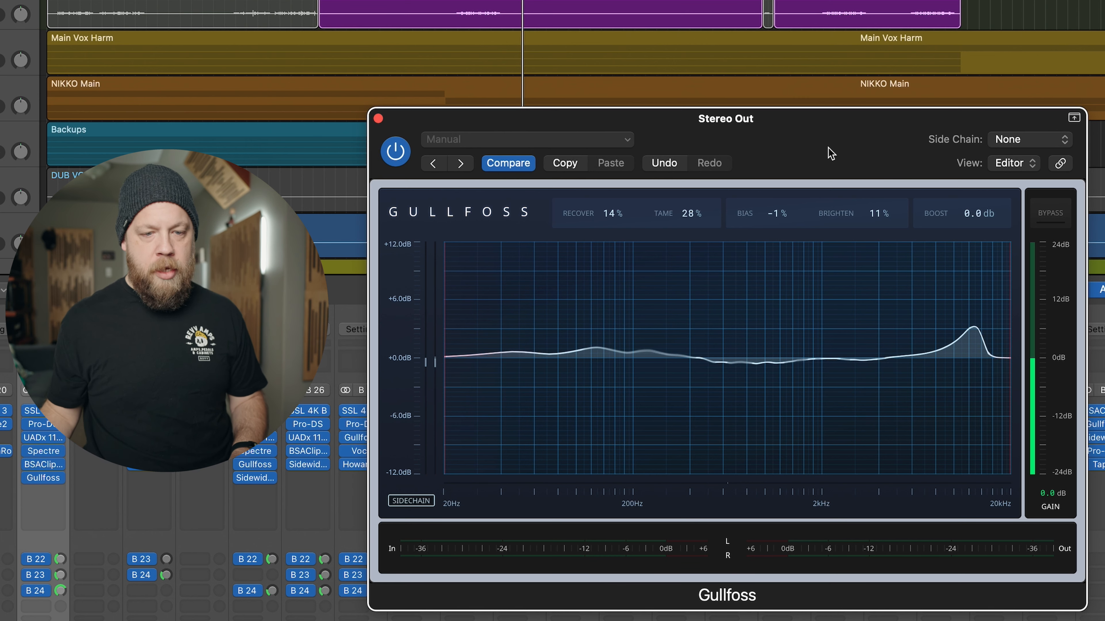
# - Reset Bias, Brighten, Tame and Recover to 0% in the Stereo Out Gullfoss
pyautogui.scroll(1, 768, 215)
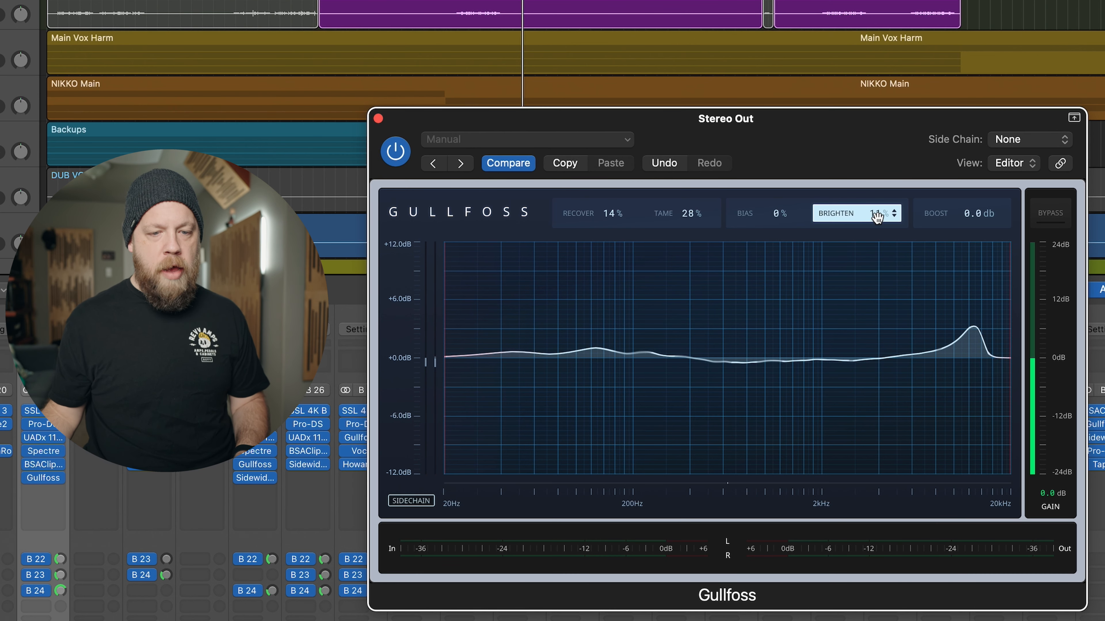
pyautogui.doubleClick(703, 217)
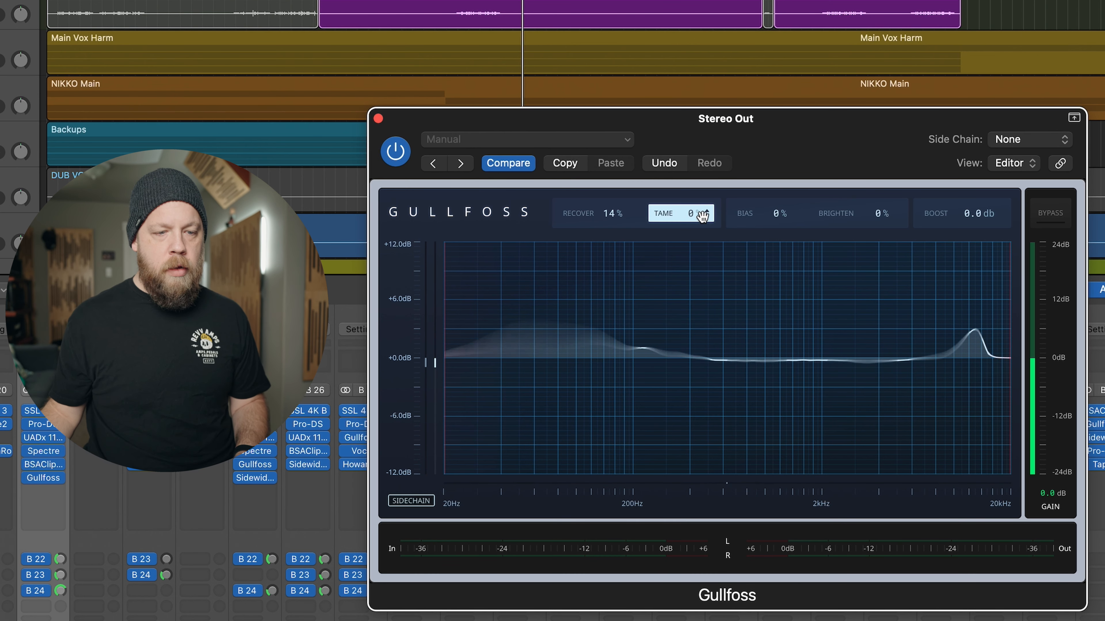
pyautogui.doubleClick(615, 220)
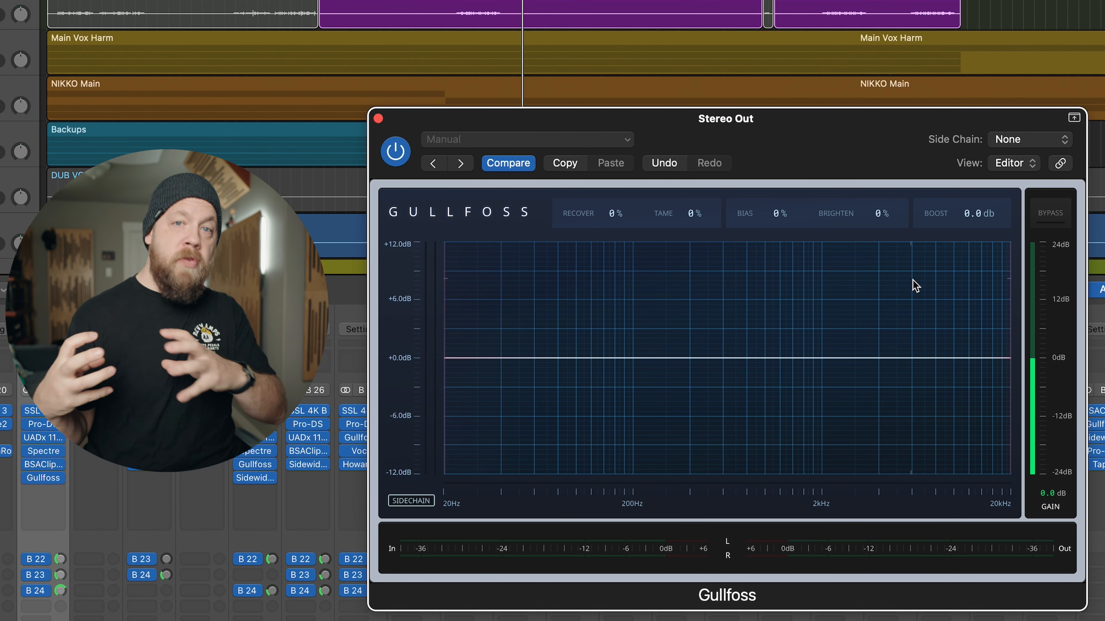
# - Play the full mix and set the Stereo Out Gullfoss to Recover 12%, Tame 28% and Brighten 51%
pyautogui.press('space')
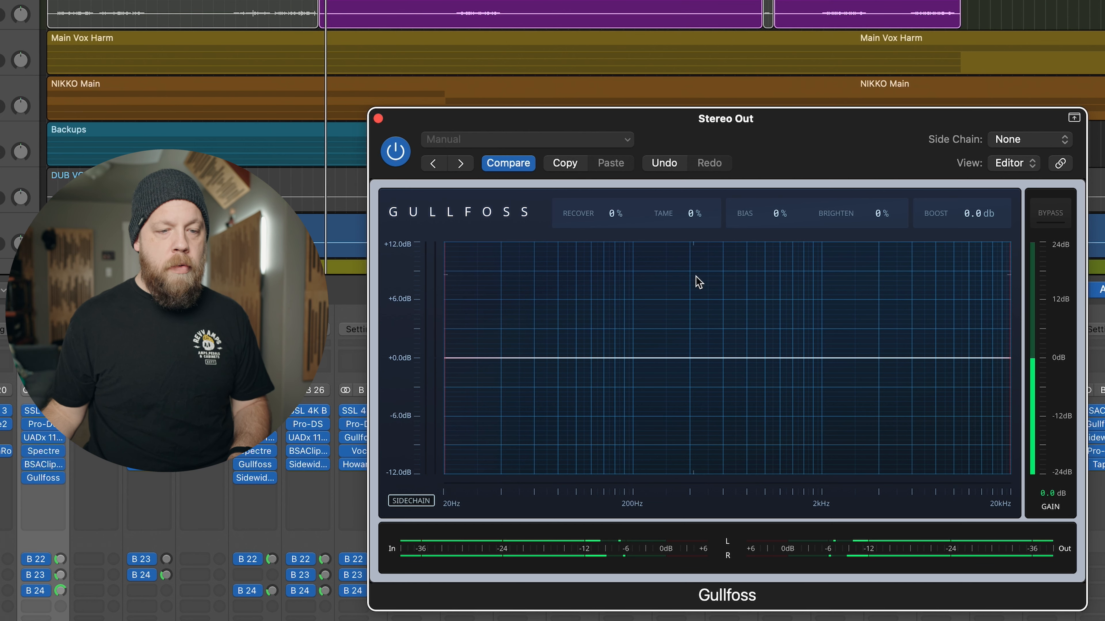
pyautogui.moveTo(692, 217); pyautogui.dragTo(693, 212)
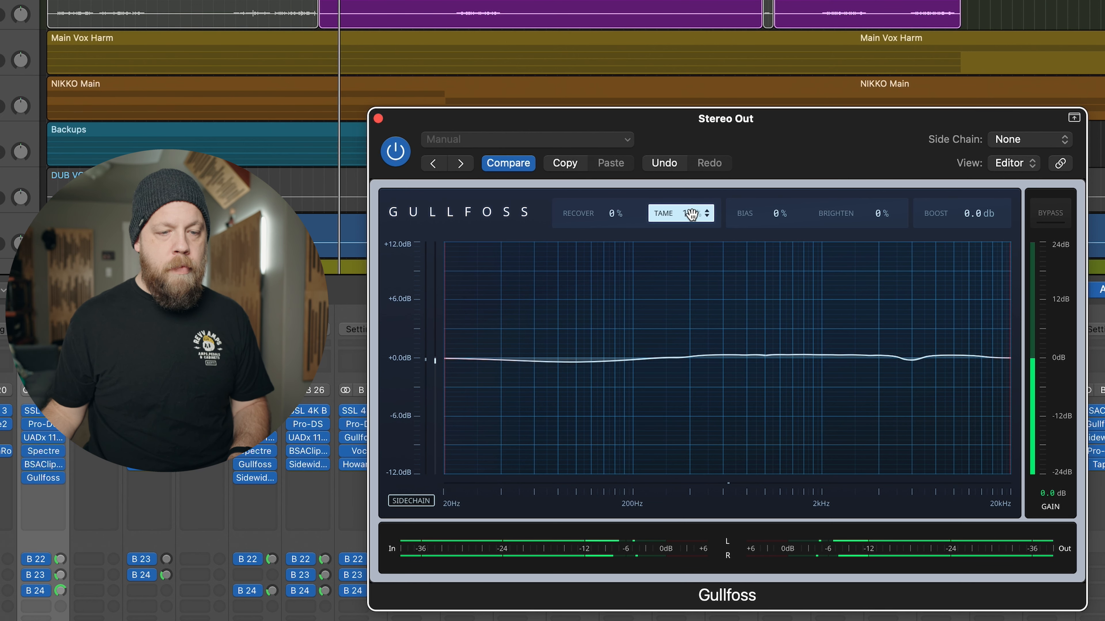
pyautogui.moveTo(881, 220); pyautogui.dragTo(882, 215)
pyautogui.moveTo(614, 217); pyautogui.dragTo(613, 217)
pyautogui.moveTo(696, 217); pyautogui.dragTo(730, 217)
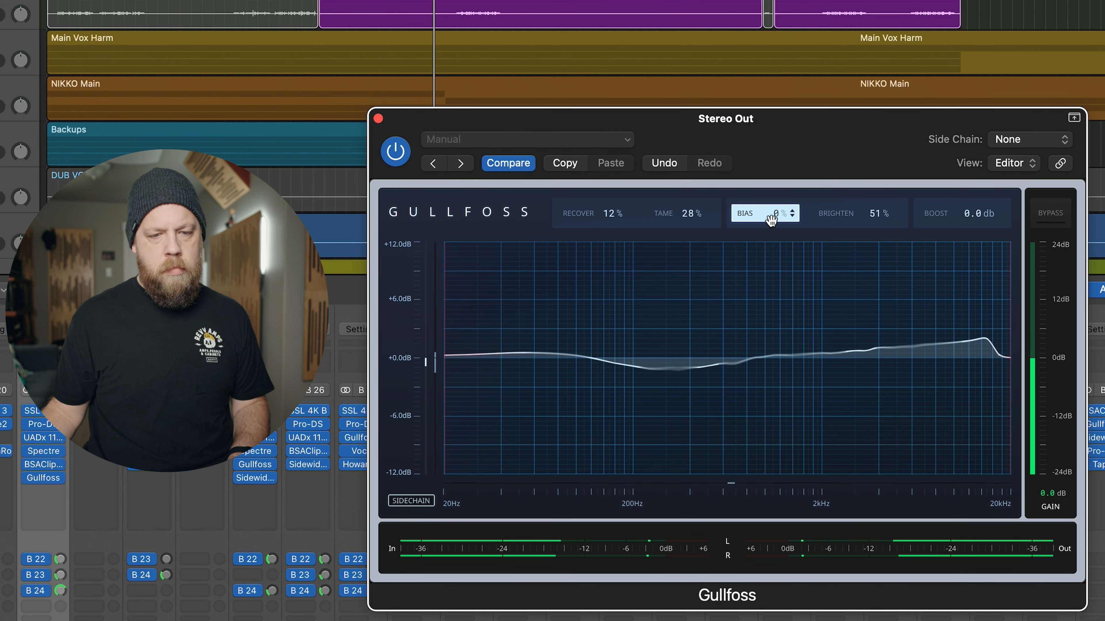
# - Reset Brighten on the Stereo Out Gullfoss, sweep it up and down during playback, and settle at 44%
pyautogui.doubleClick(875, 215)
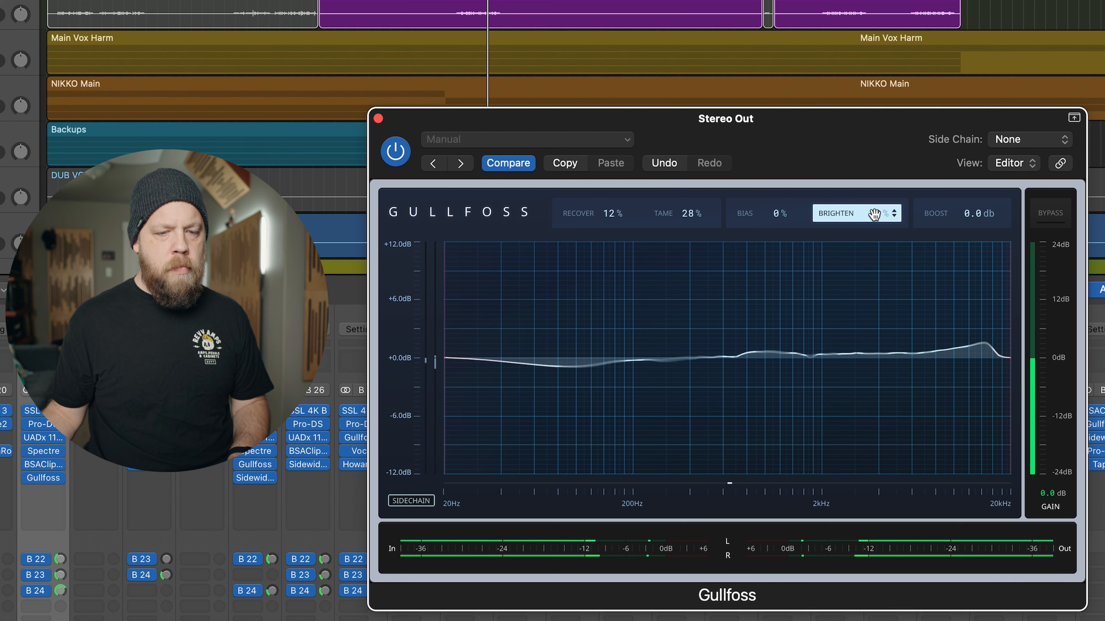
pyautogui.scroll(10, 845, 210)
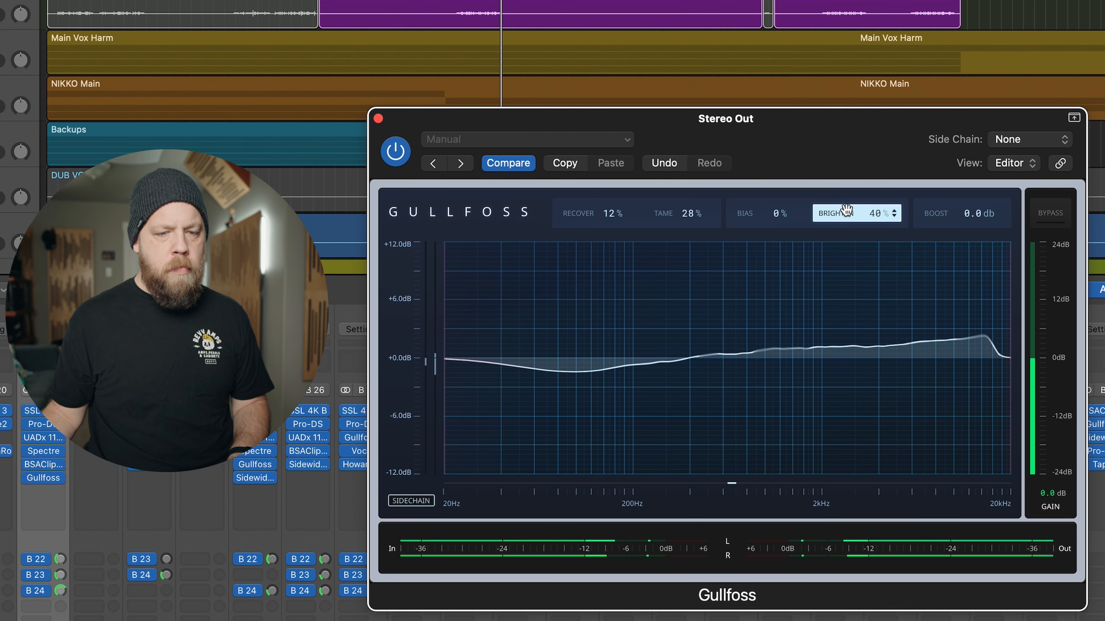
pyautogui.scroll(4, 846, 211)
pyautogui.scroll(-13, 846, 212)
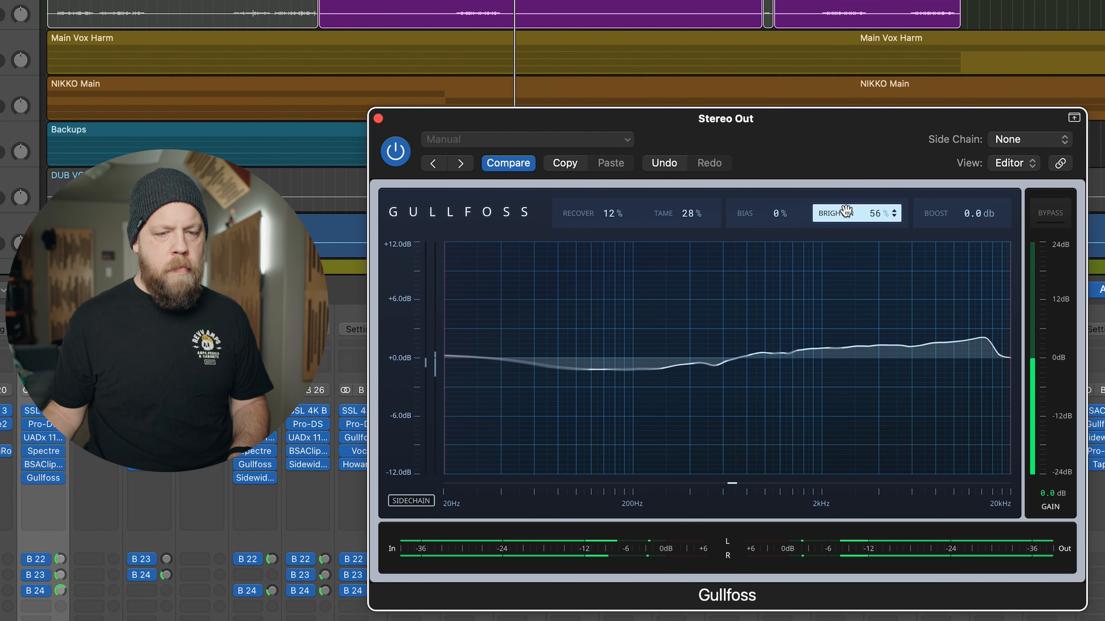
pyautogui.scroll(-10, 845, 213)
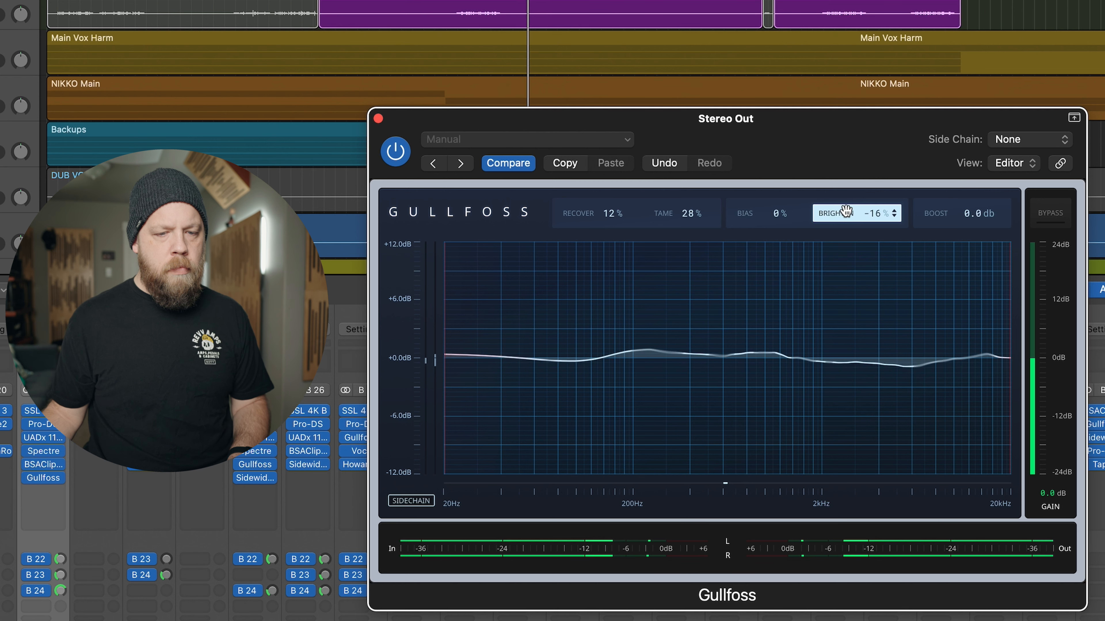
pyautogui.scroll(15, 846, 211)
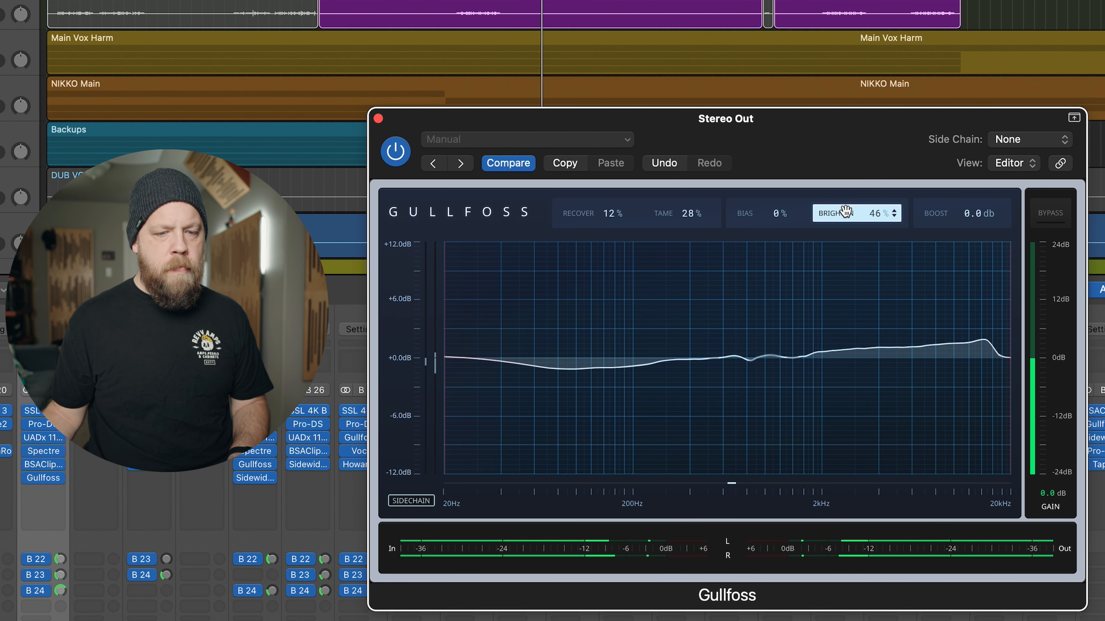
pyautogui.scroll(-2, 846, 210)
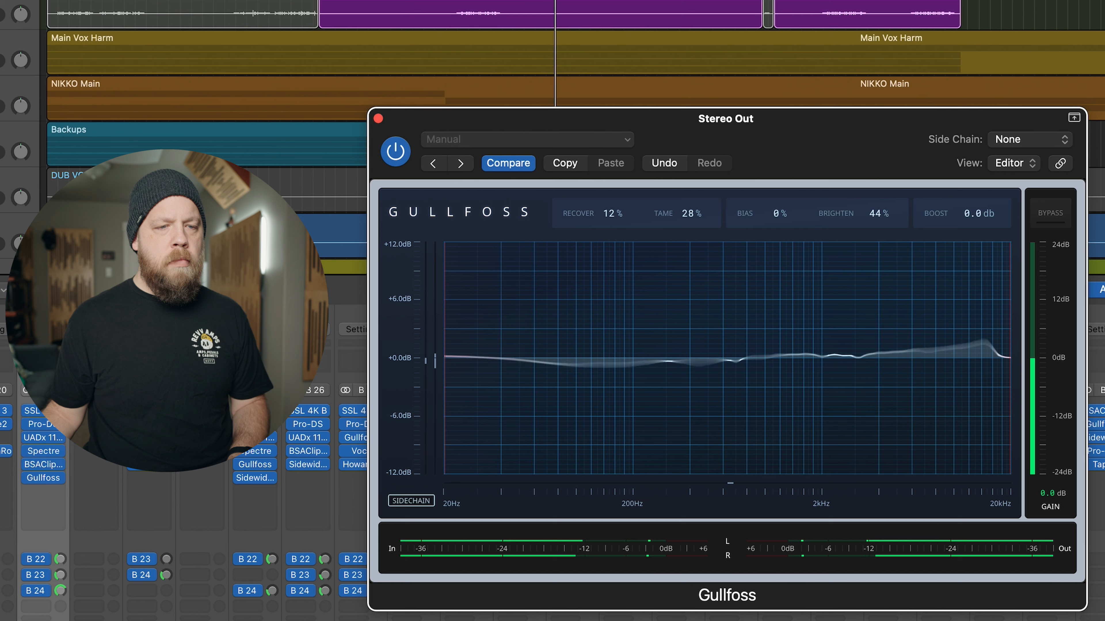
# - Set Bias to 10% on the Stereo Out Gullfoss and compare the mix with the plugin bypassed and active
pyautogui.click(610, 1)
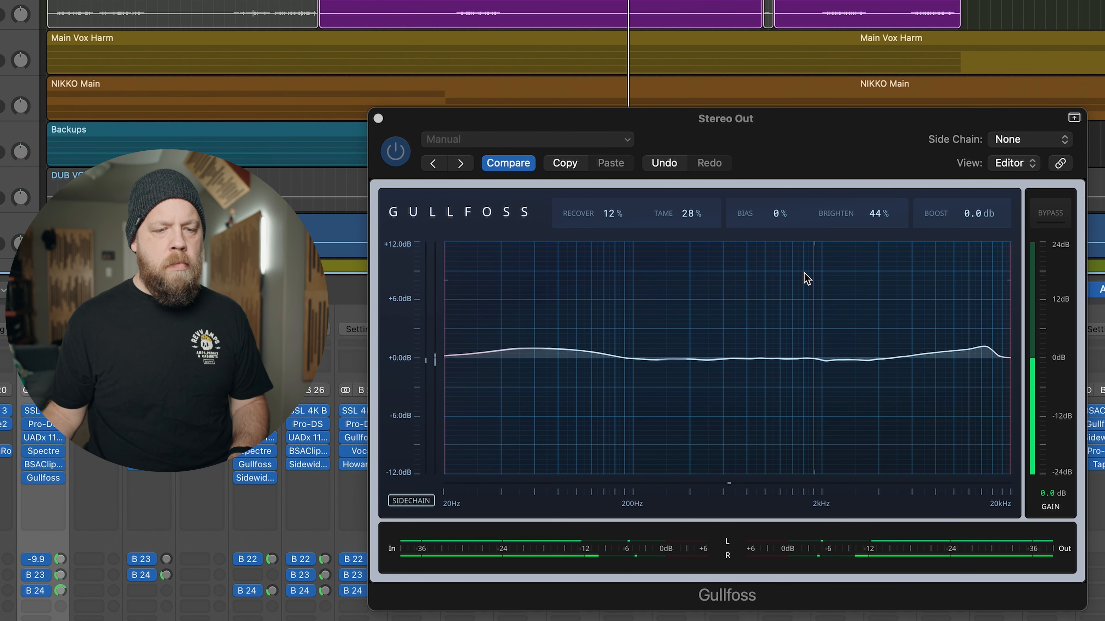
pyautogui.moveTo(778, 216); pyautogui.dragTo(779, 215)
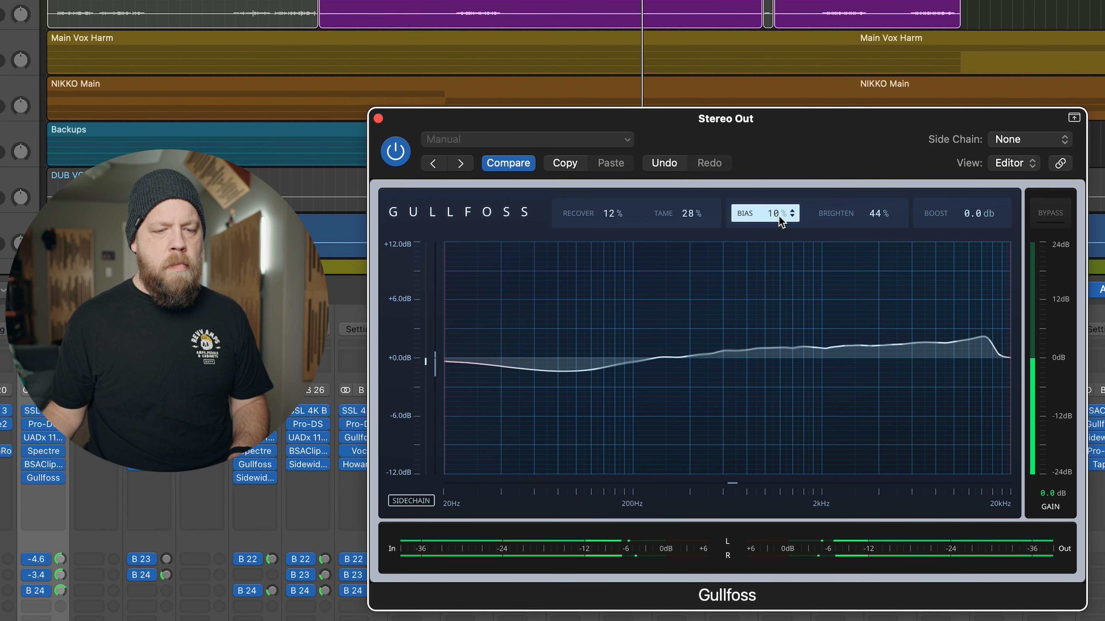
pyautogui.click(1060, 214)
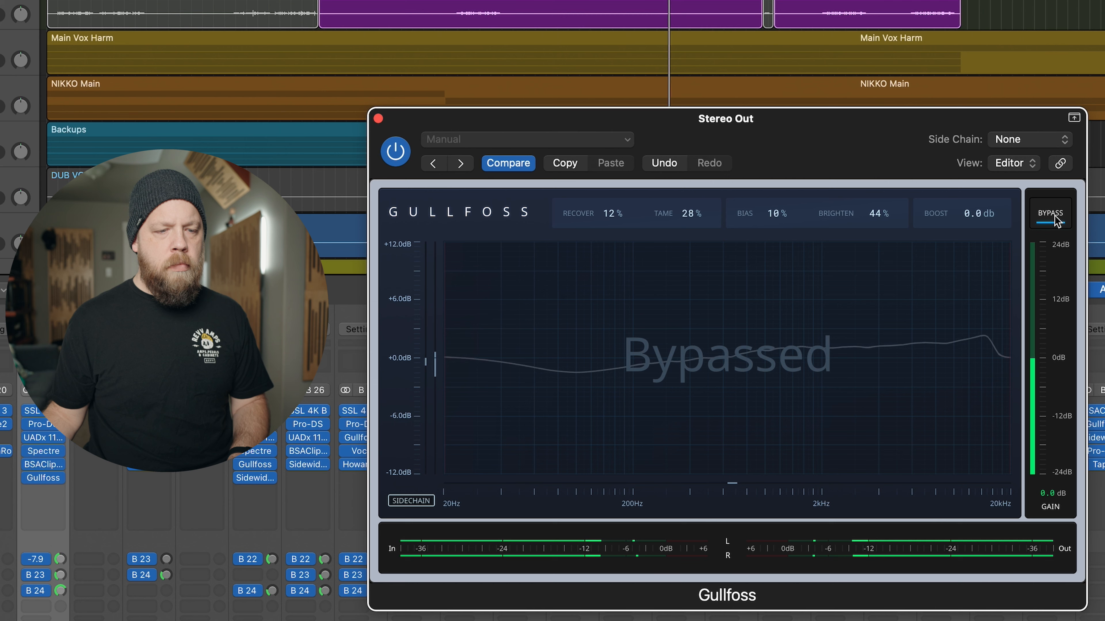
pyautogui.click(1057, 220)
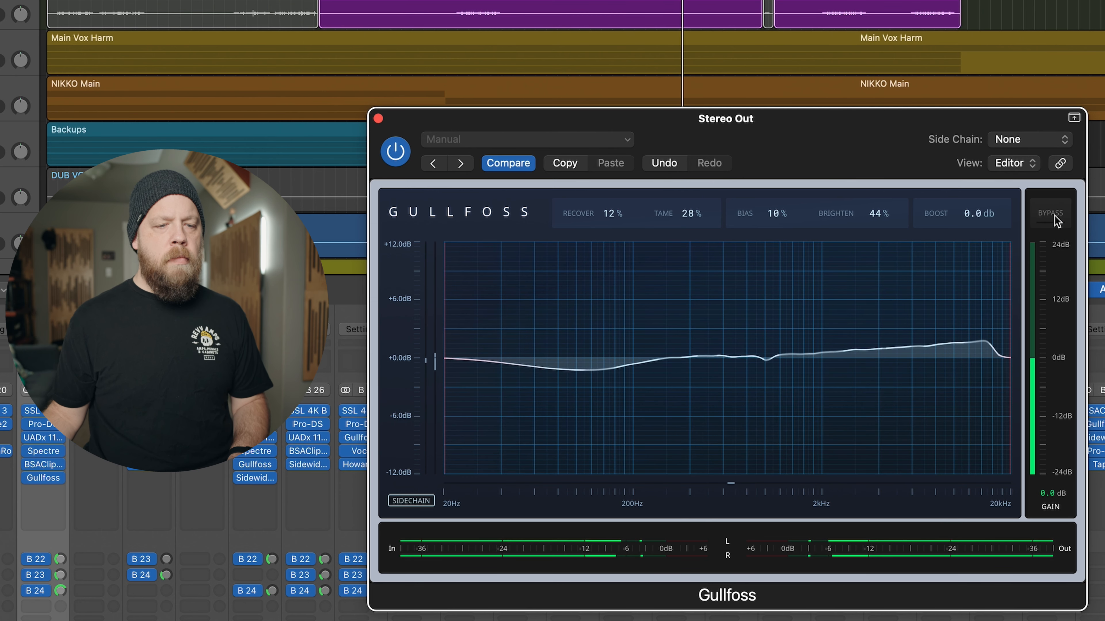
pyautogui.click(1042, 221)
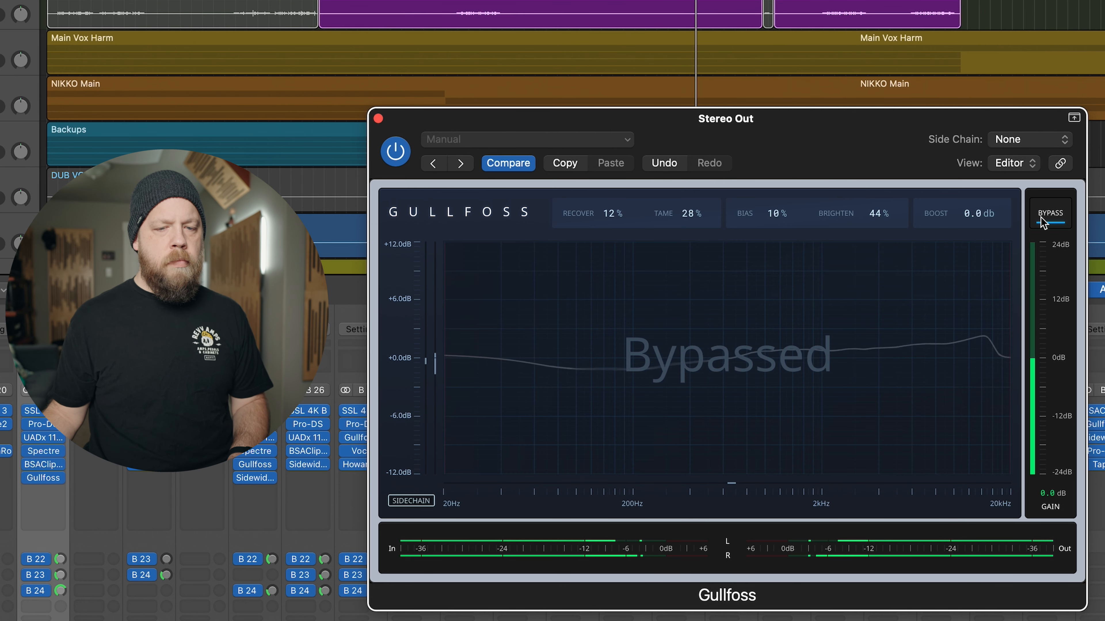
pyautogui.click(1041, 219)
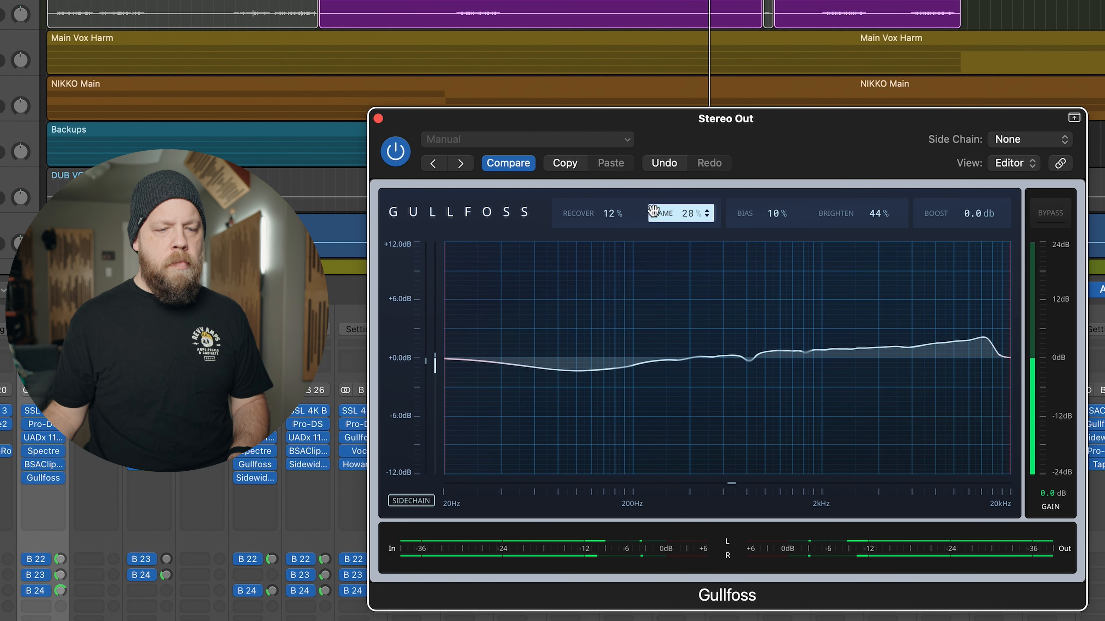
# - Set Recover to 21% and compare the mix with the Stereo Out Gullfoss bypassed and active
pyautogui.moveTo(612, 215); pyautogui.dragTo(611, 210)
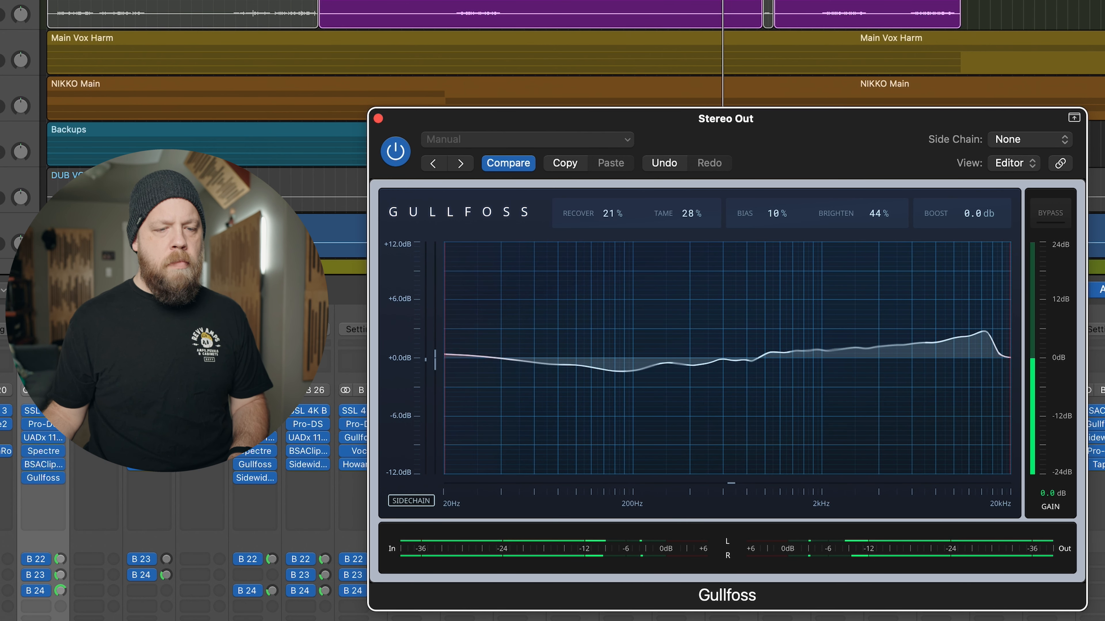
pyautogui.click(1050, 214)
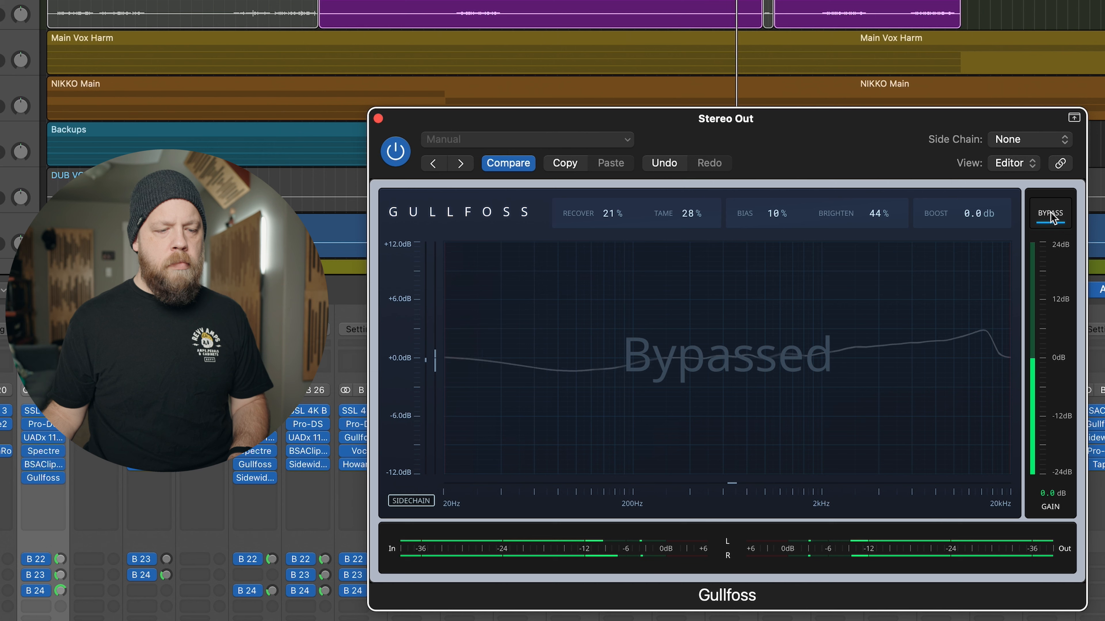
pyautogui.click(1050, 214)
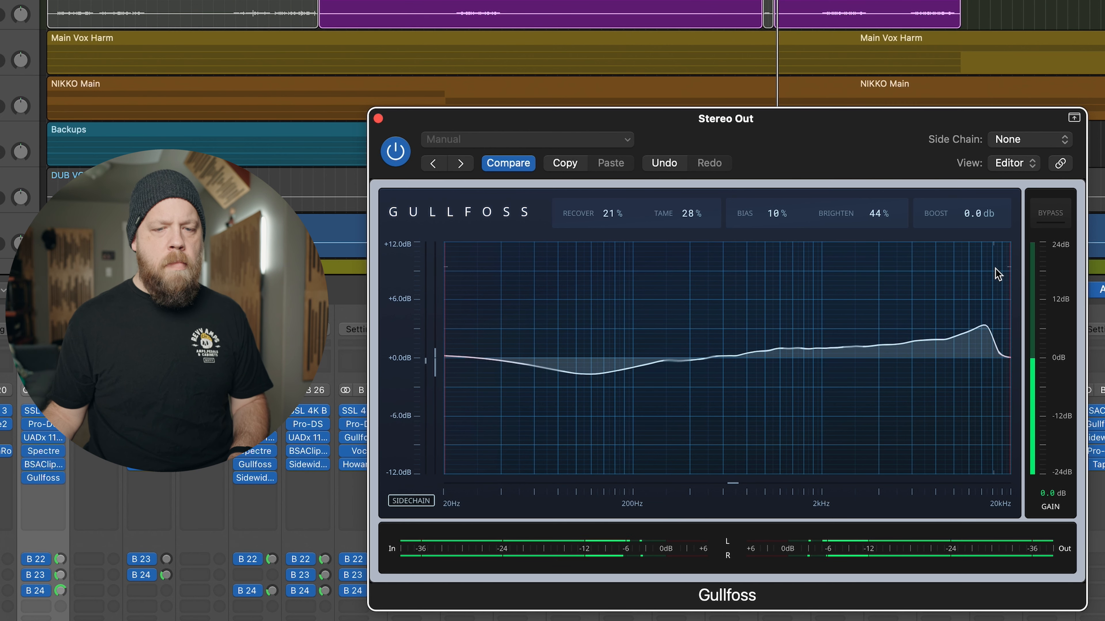
pyautogui.click(1052, 216)
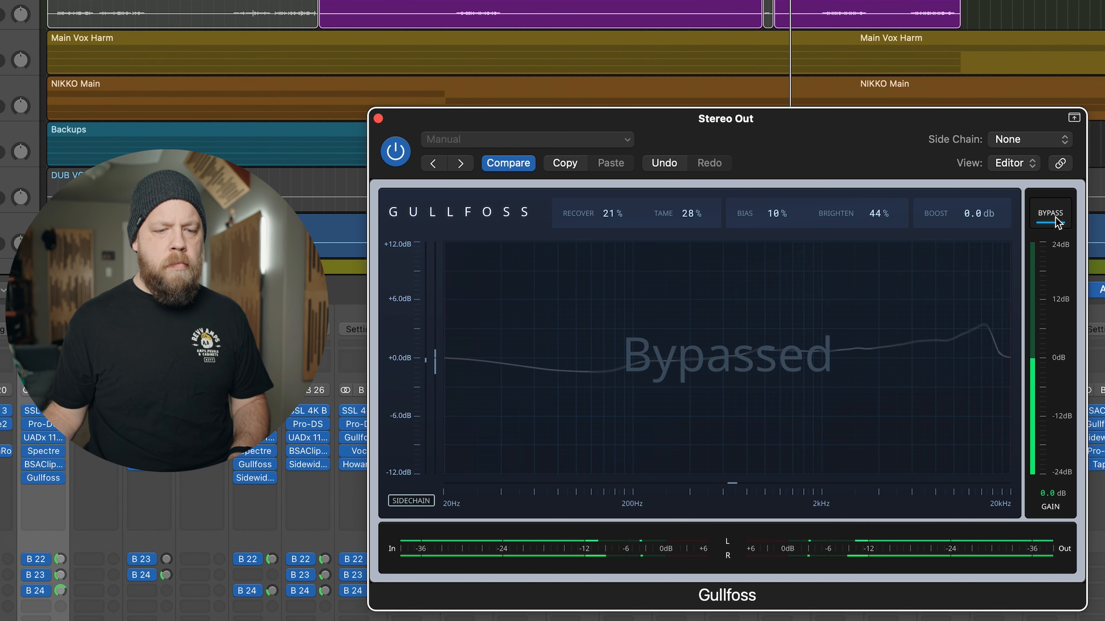
pyautogui.click(1055, 217)
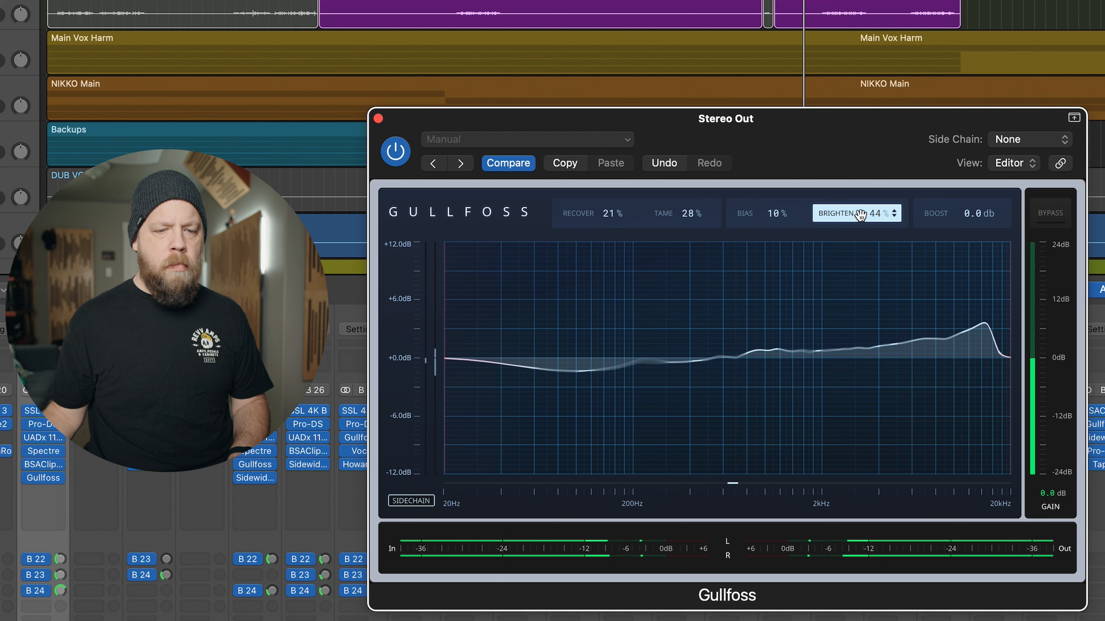
# - Set Brighten to 40% and use Session Bypass to compare the mix with and without all Gullfoss instances
pyautogui.scroll(-3, 846, 214)
pyautogui.scroll(-1, 846, 213)
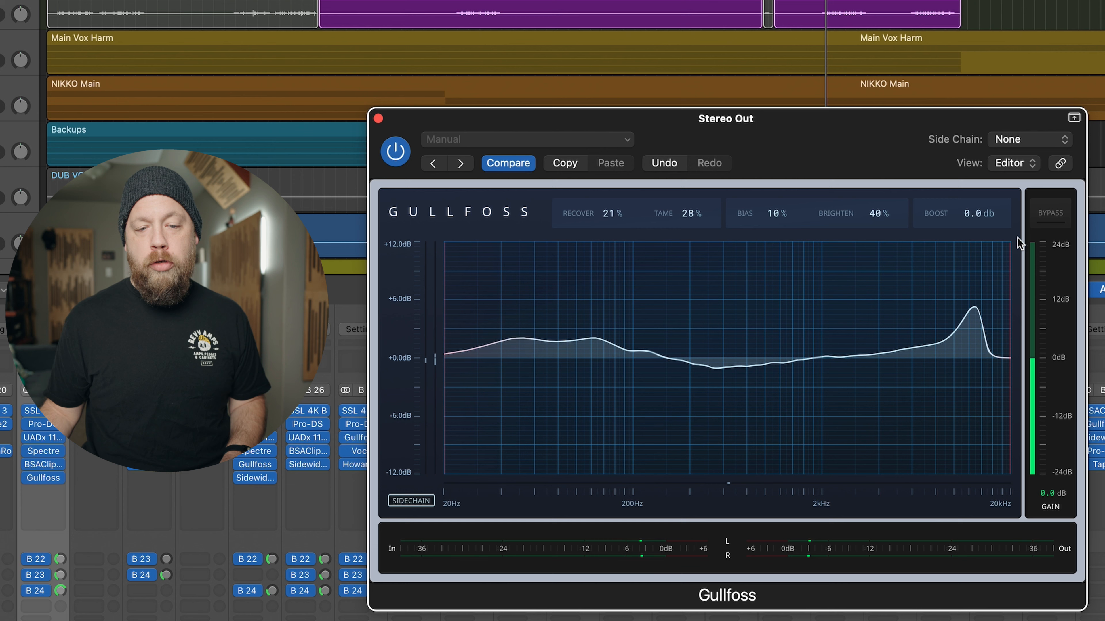
pyautogui.click(1052, 214)
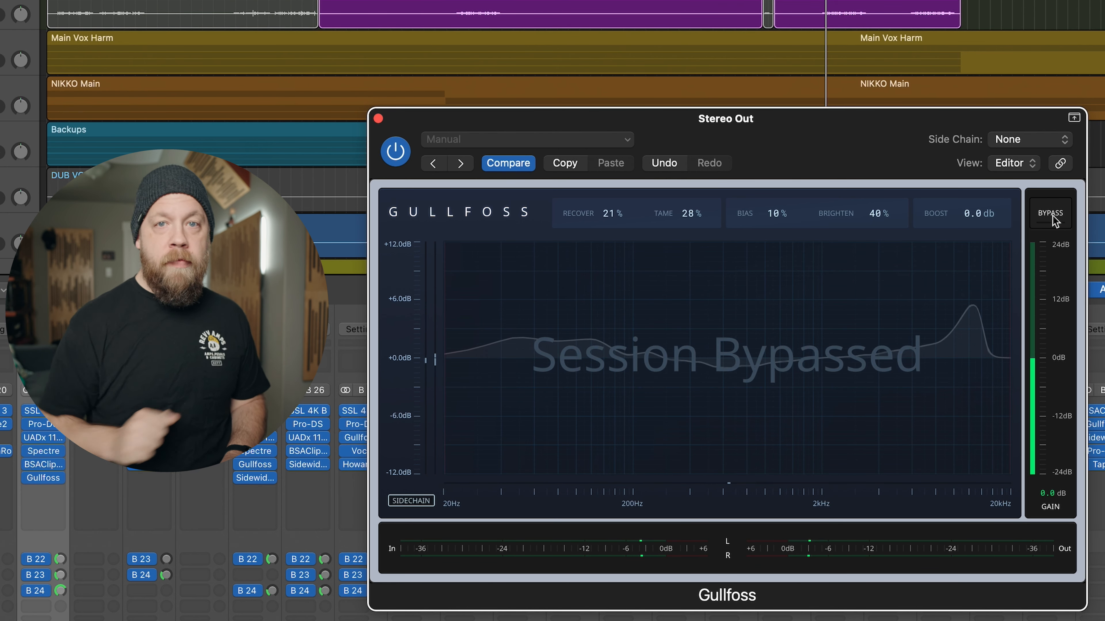
pyautogui.click(1052, 214)
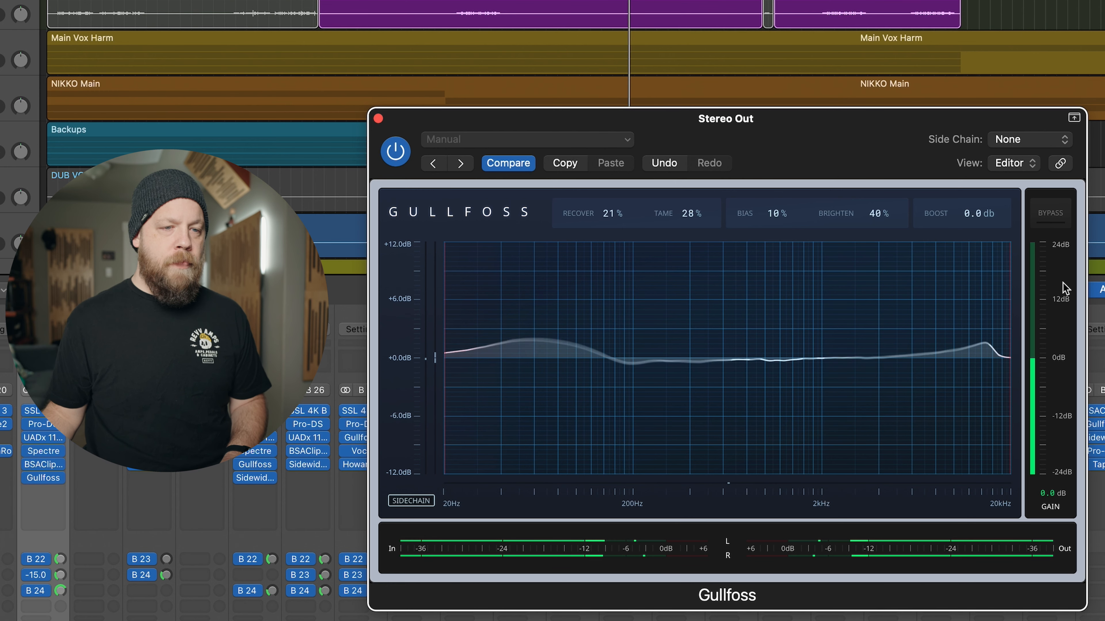
pyautogui.click(1053, 214)
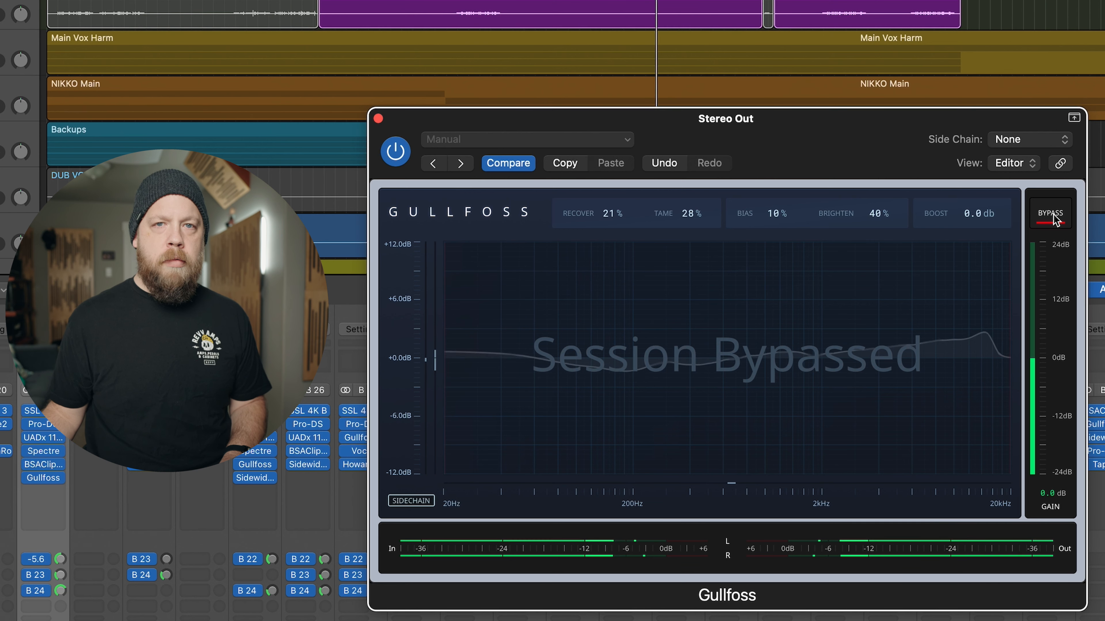
pyautogui.click(1054, 216)
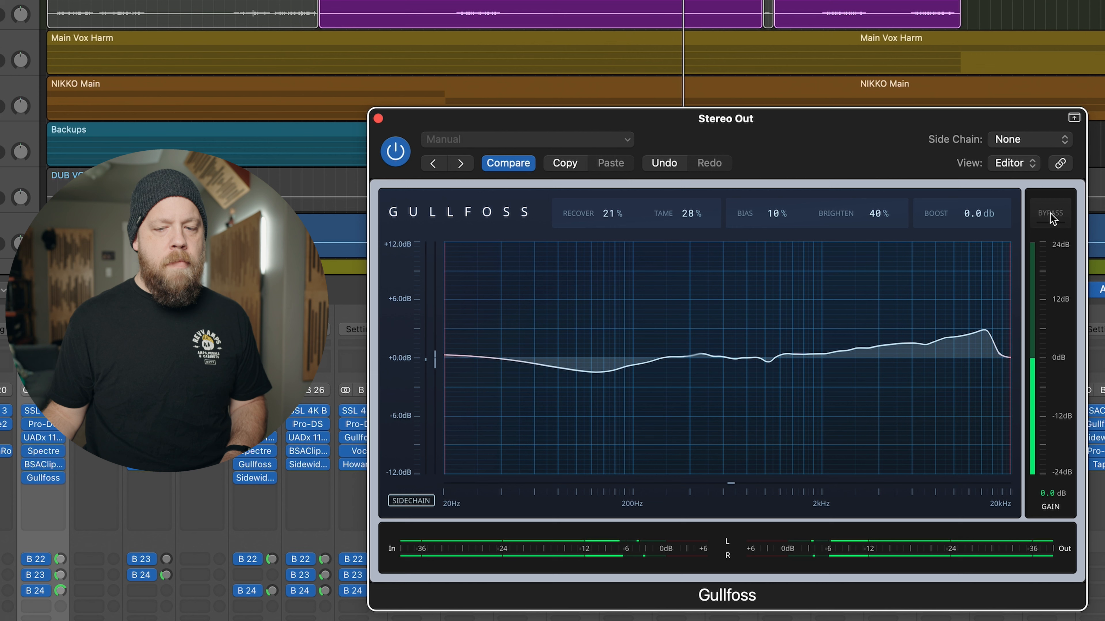
pyautogui.click(1053, 217)
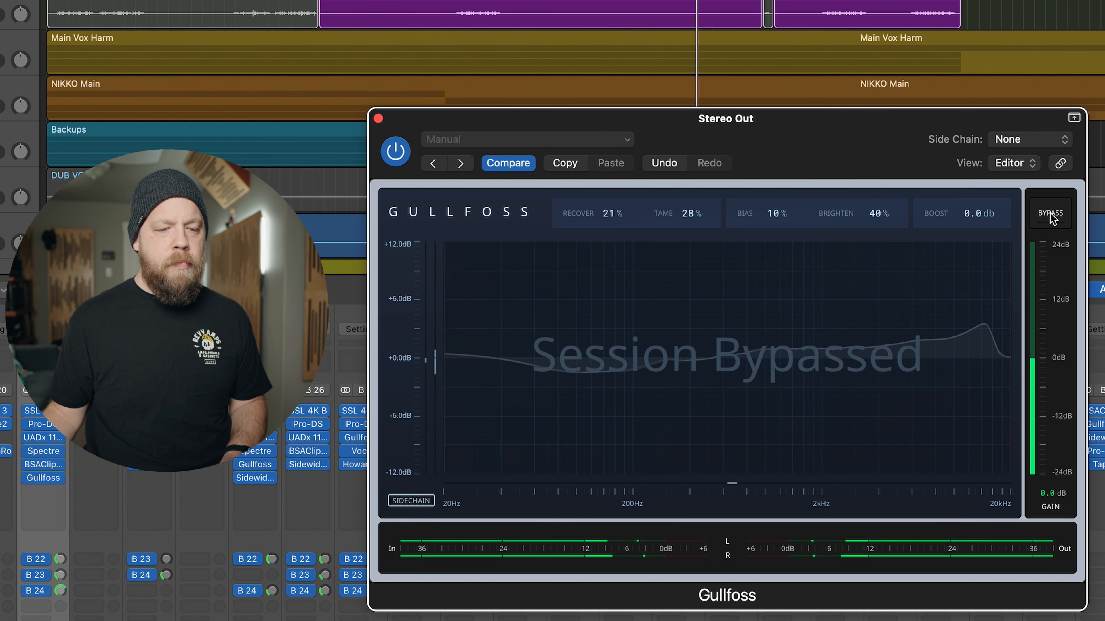
# - Set Recover to 31% and compare the mix with Gullfoss session-bypassed and active, leaving it active
pyautogui.click(1050, 213)
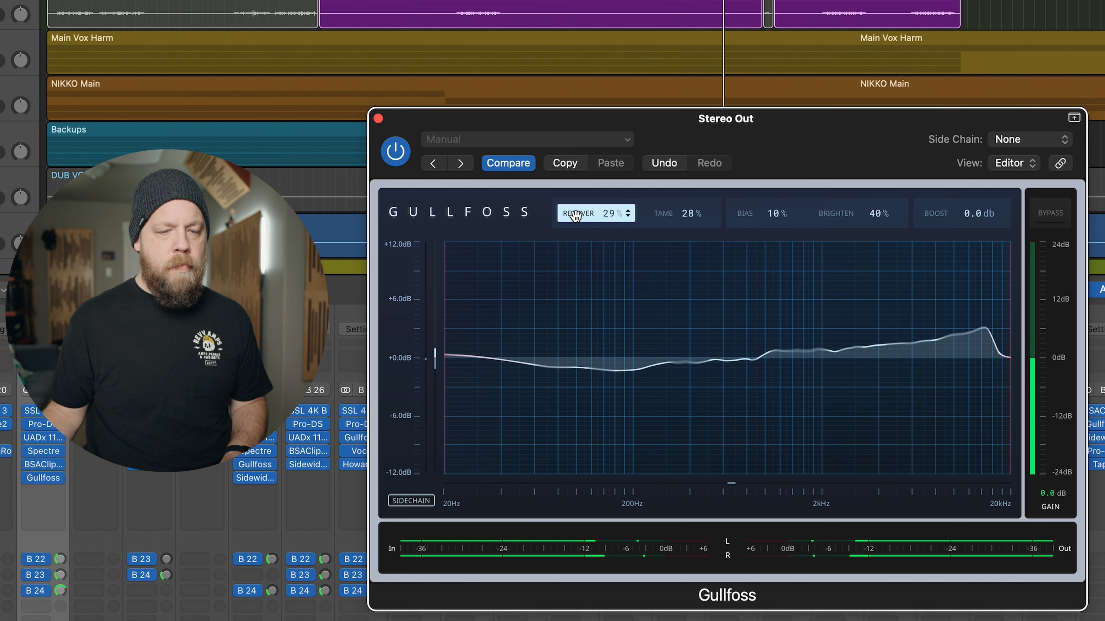
pyautogui.click(1050, 216)
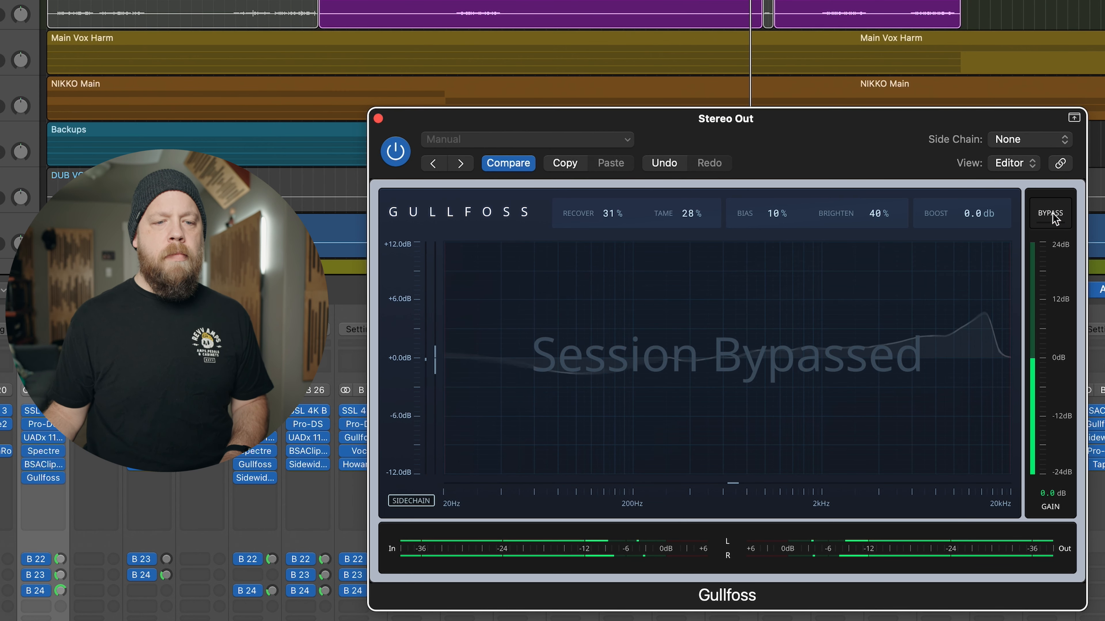
pyautogui.click(1050, 215)
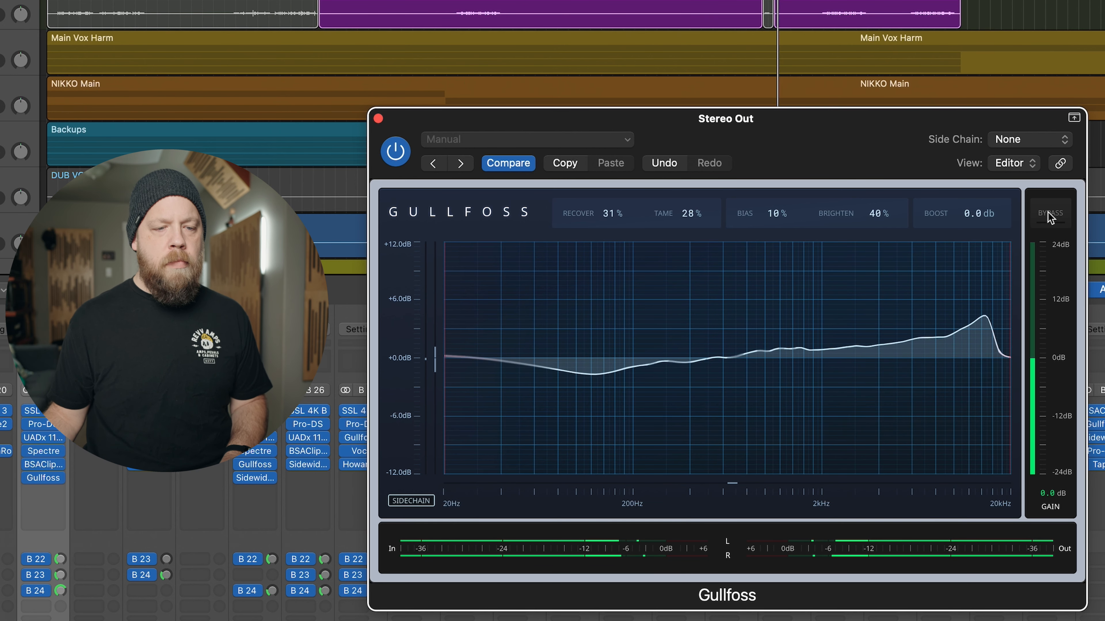
pyautogui.click(1050, 216)
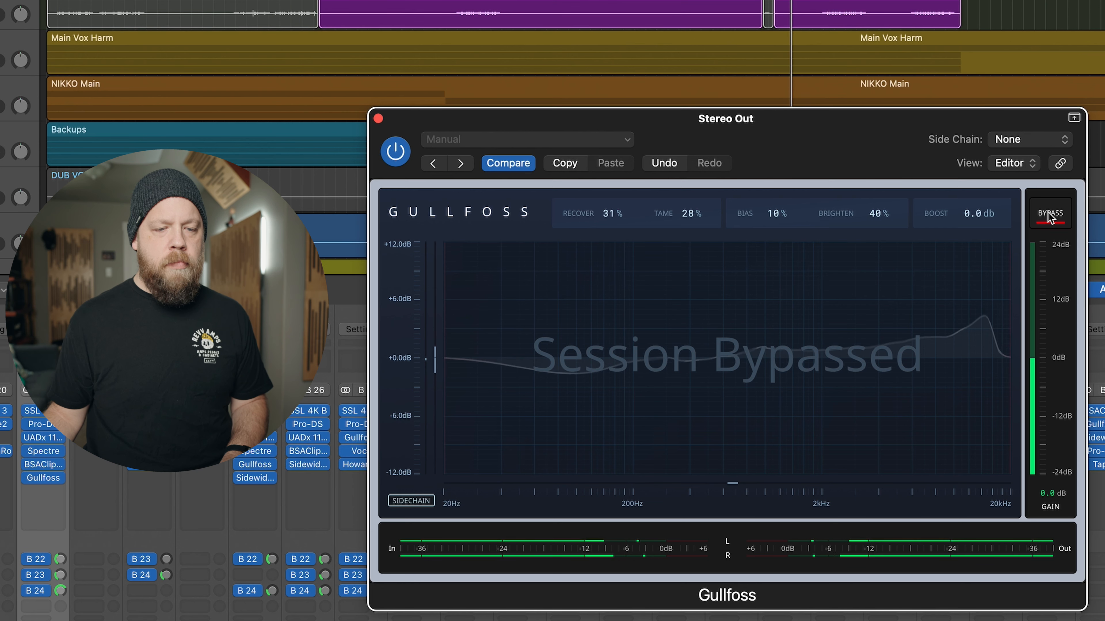
pyautogui.click(1049, 215)
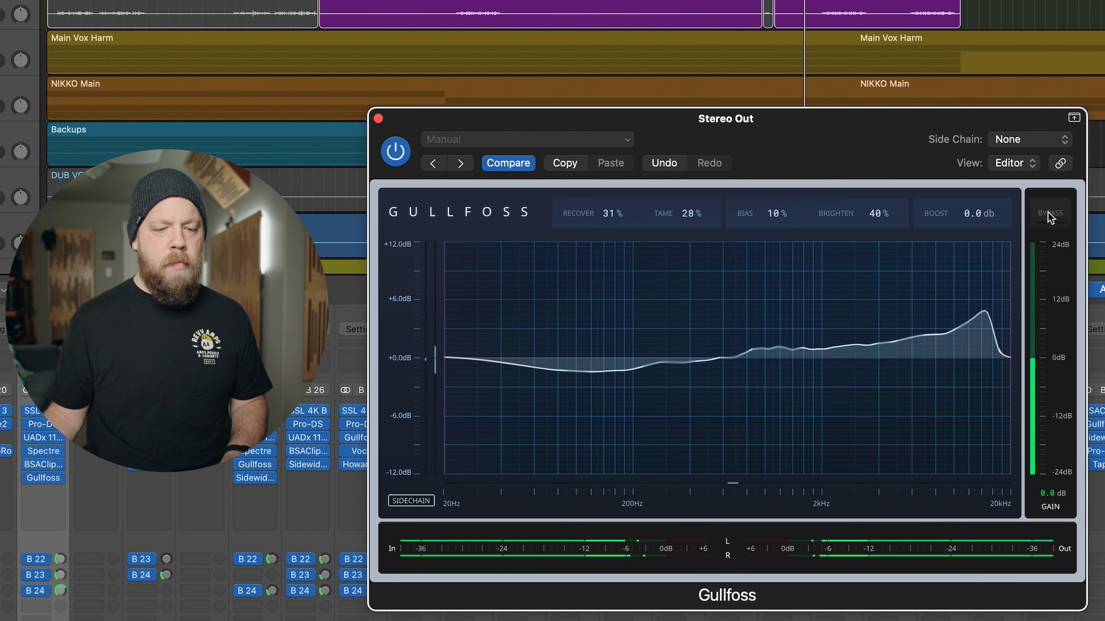